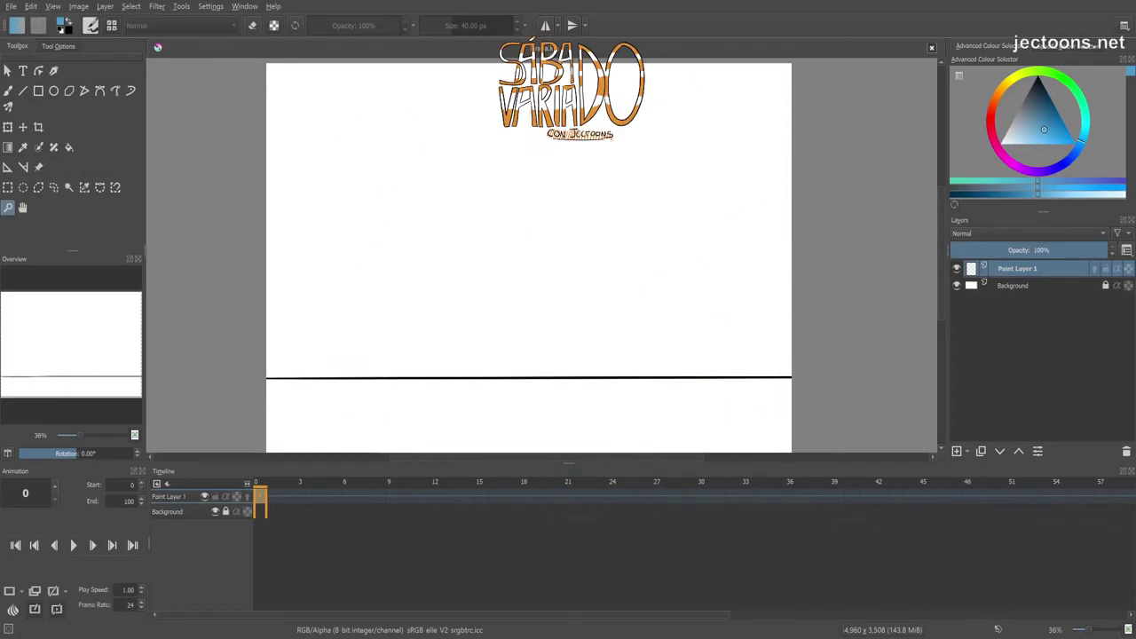
# Sketch a small circle above the horizon on frame 0 with the Basic-5 Size brush, then add frame 1.
pyautogui.press('b')
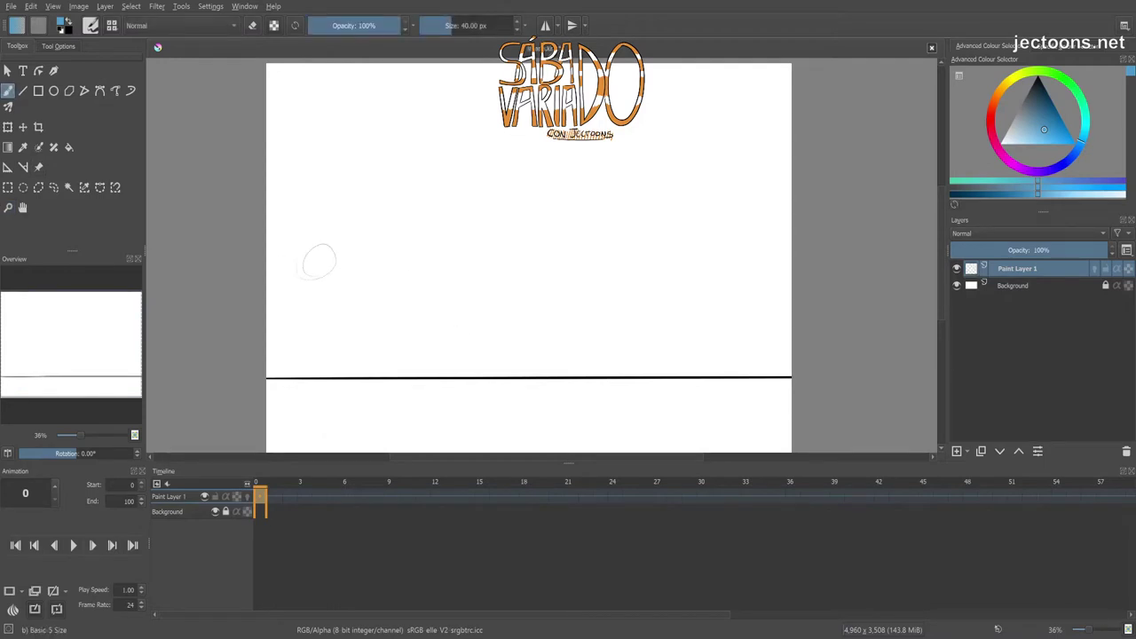
pyautogui.moveTo(385, 305); pyautogui.dragTo(369, 294)
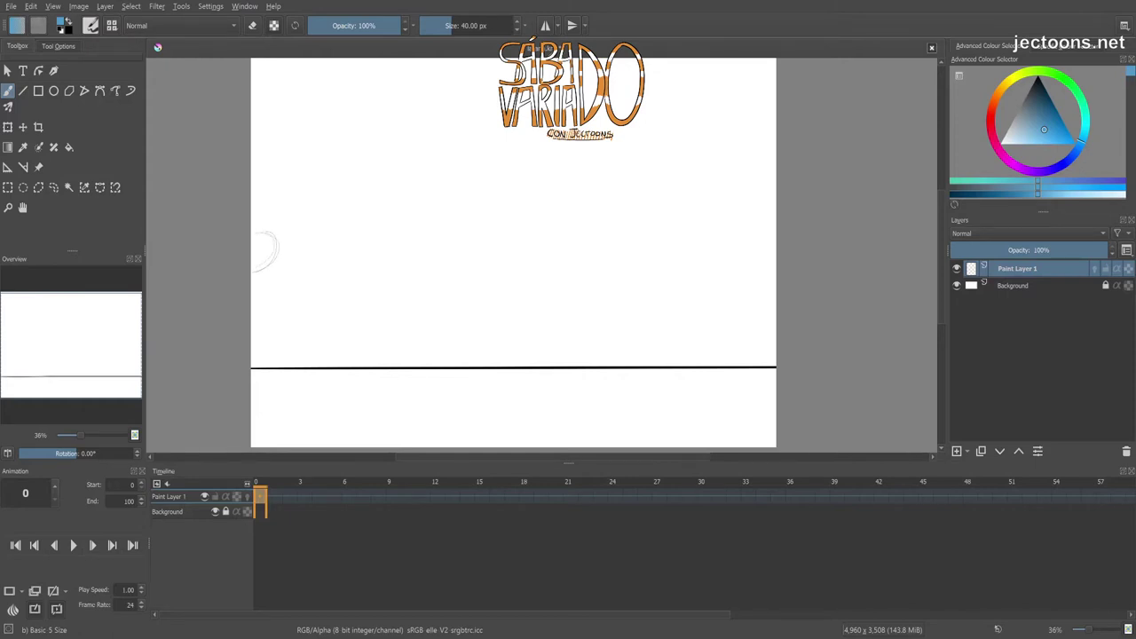
pyautogui.press('.')
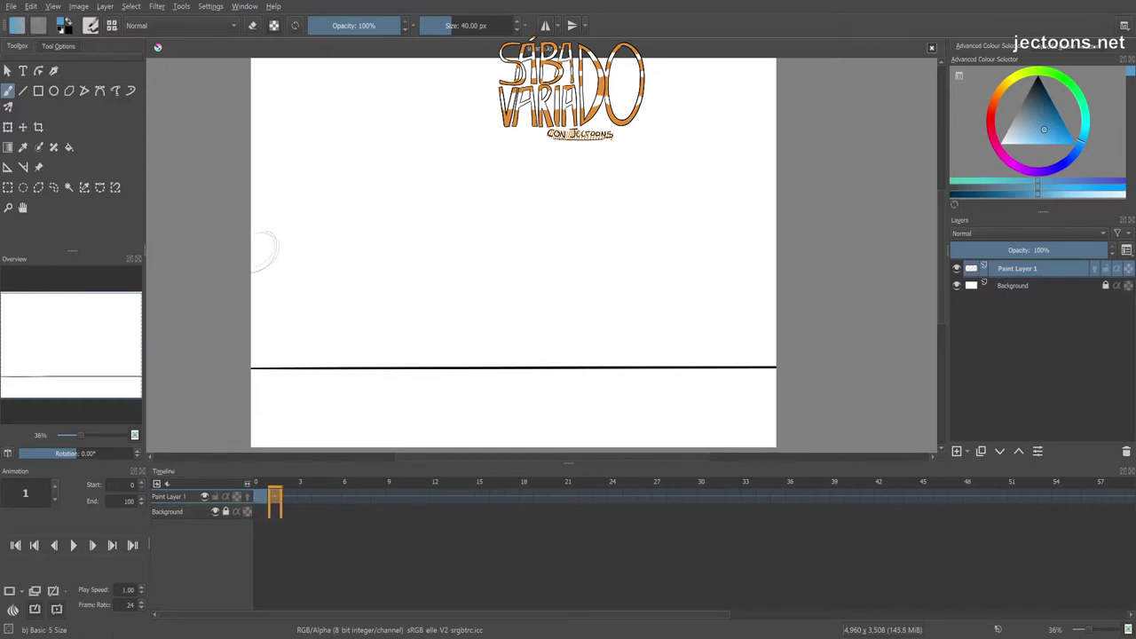
pyautogui.press(',')
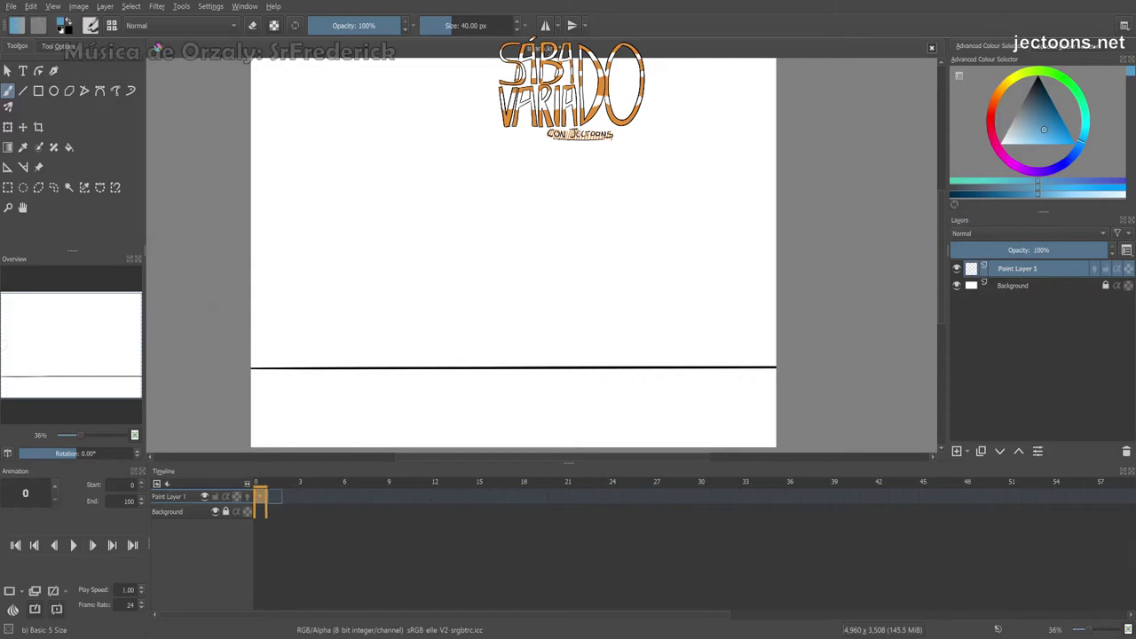
# Flip between frames 0 and 1 to compare the ball's onion-skin ghost.
pyautogui.press('.')
pyautogui.press(',')
pyautogui.press('.')
pyautogui.press(',')
pyautogui.press('.')
pyautogui.press(',')
pyautogui.press('.')
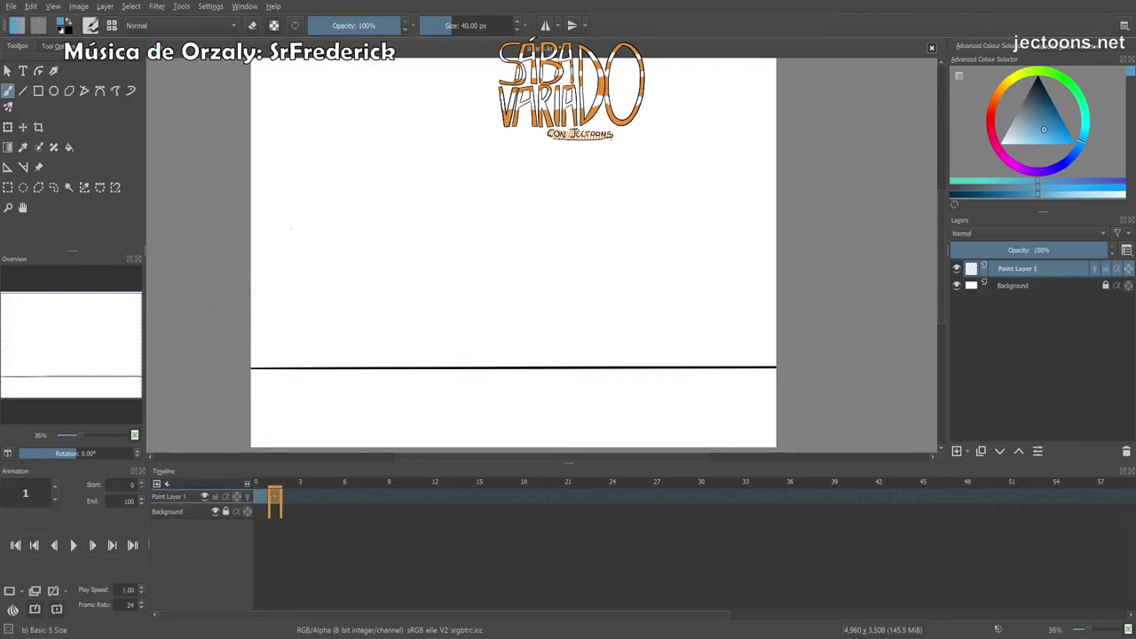
pyautogui.press(',')
pyautogui.press('.')
pyautogui.press(',')
pyautogui.press('.')
pyautogui.press(',')
pyautogui.press('.')
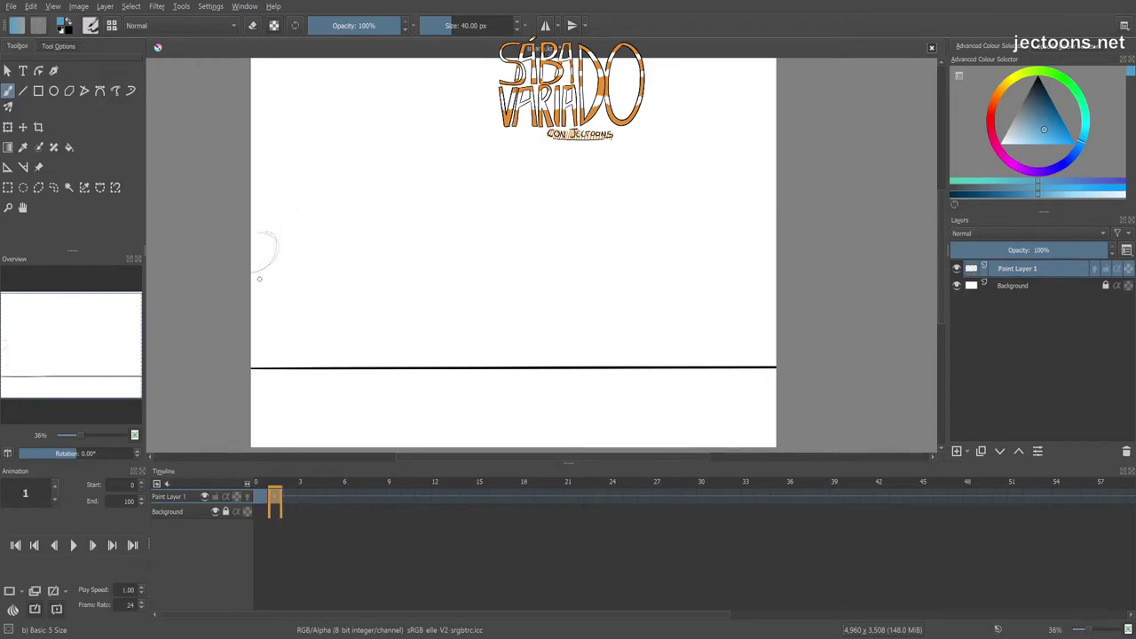
# Undo a stray blue mark and sketch the ball on the horizon line on frame 0.
pyautogui.click(402, 251)
pyautogui.hotkey('ctrl', 'z')
pyautogui.press(',')
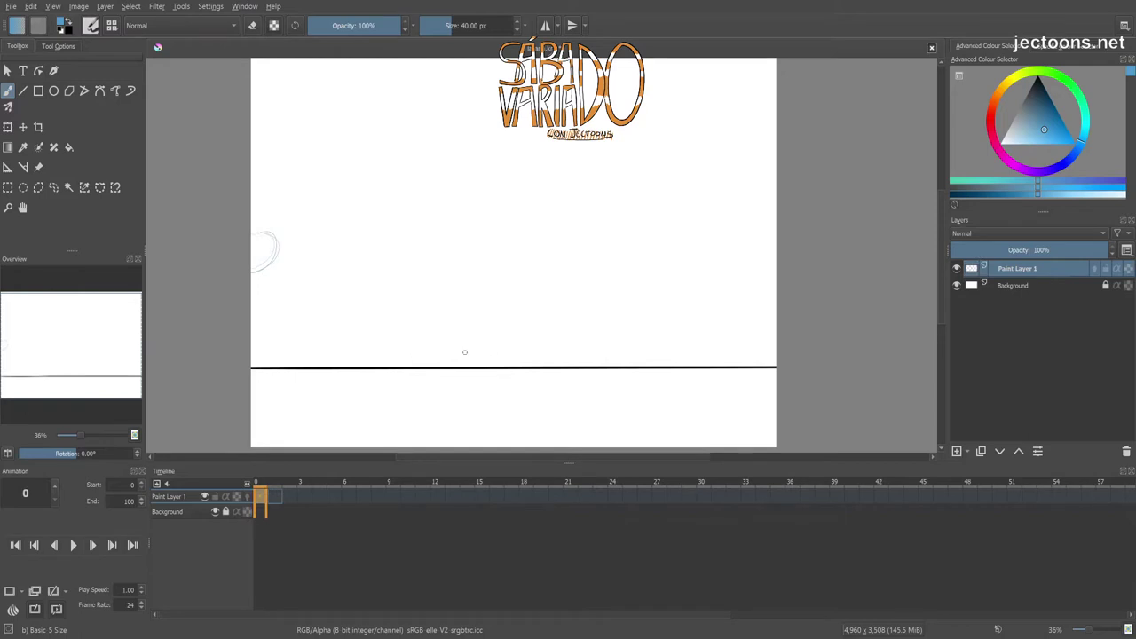
pyautogui.moveTo(535, 296); pyautogui.dragTo(519, 309)
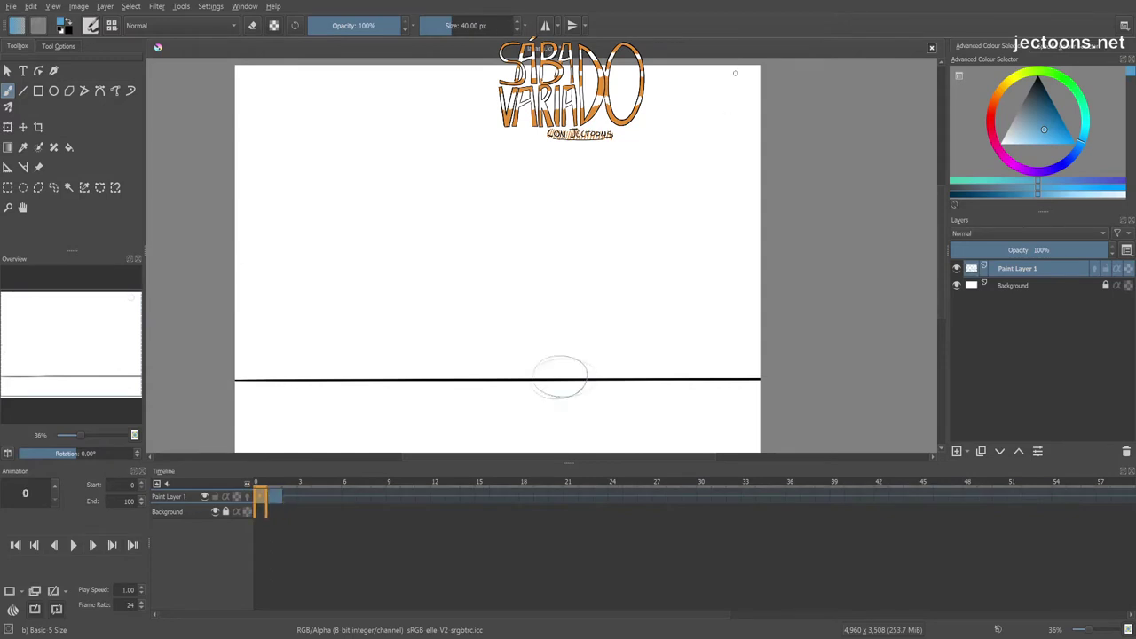
# Rotate the small left circle on frame 0 about 30° clockwise with the Transform tool.
pyautogui.press('Right')
pyautogui.press('Left')
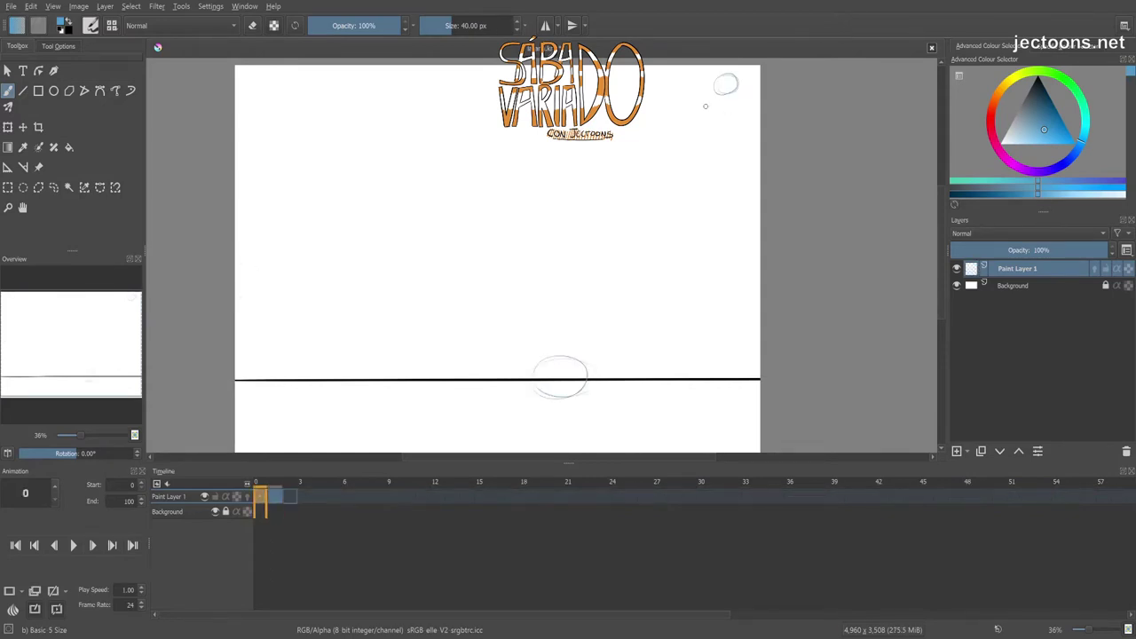
pyautogui.hotkey('ctrl', 't')
pyautogui.press('Escape')
pyautogui.moveTo(190, 228); pyautogui.dragTo(324, 329)
pyautogui.hotkey('ctrl', 't')
pyautogui.moveTo(346, 249); pyautogui.dragTo(320, 293)
pyautogui.press('Return')
# Pick a brush from the quick palette and move the frame 1 ball left along the horizon.
pyautogui.press('b')
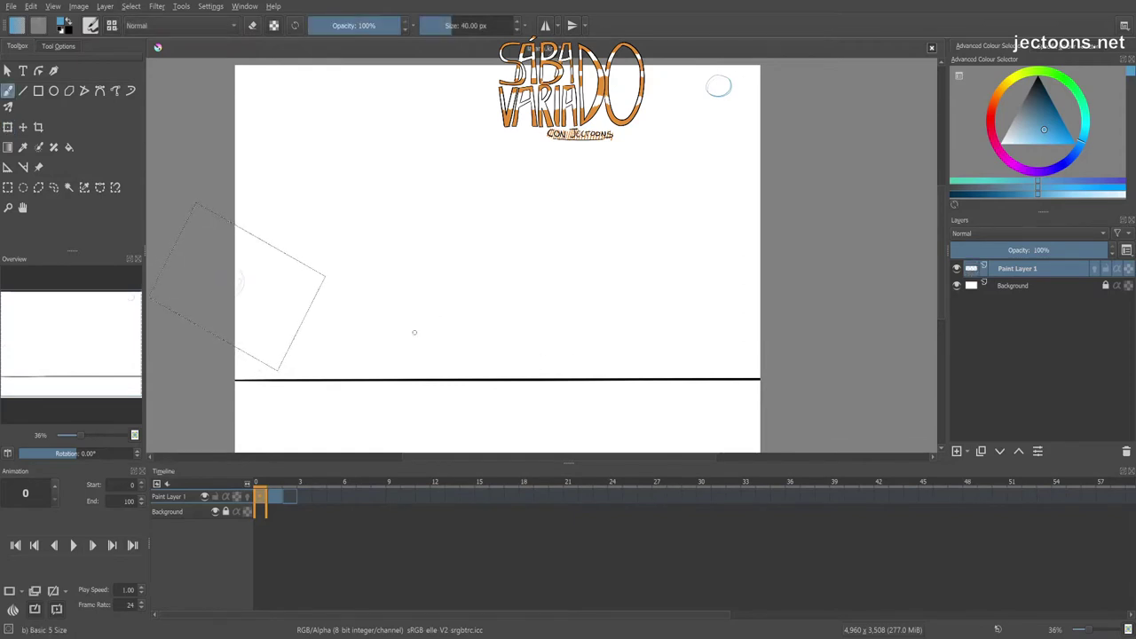
pyautogui.rightClick(271, 258)
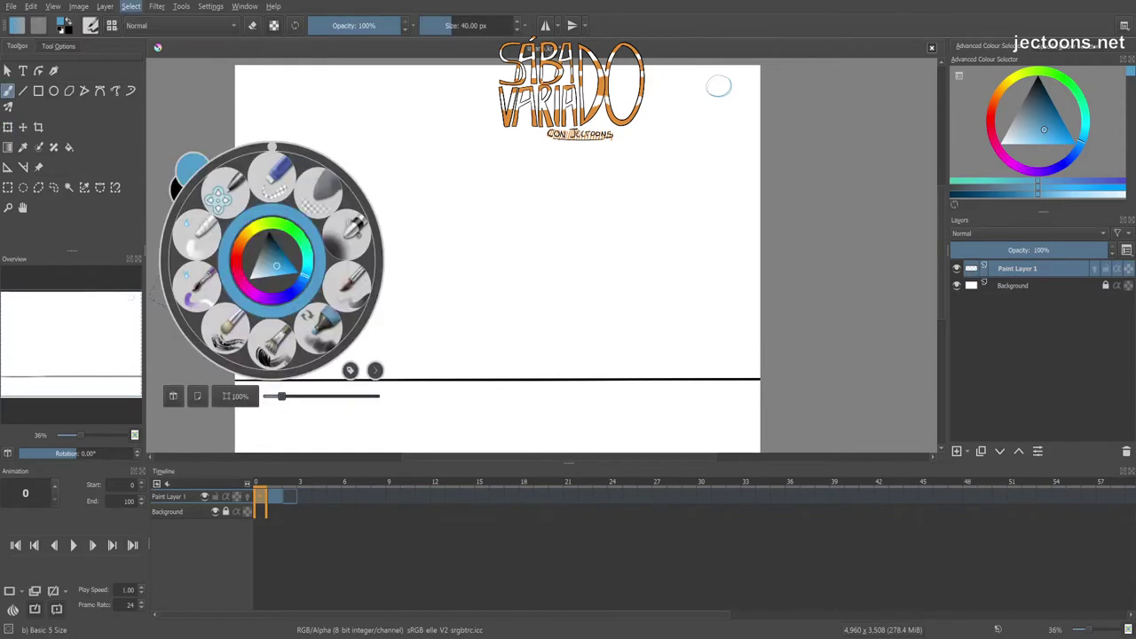
pyautogui.click(387, 166)
pyautogui.press('.')
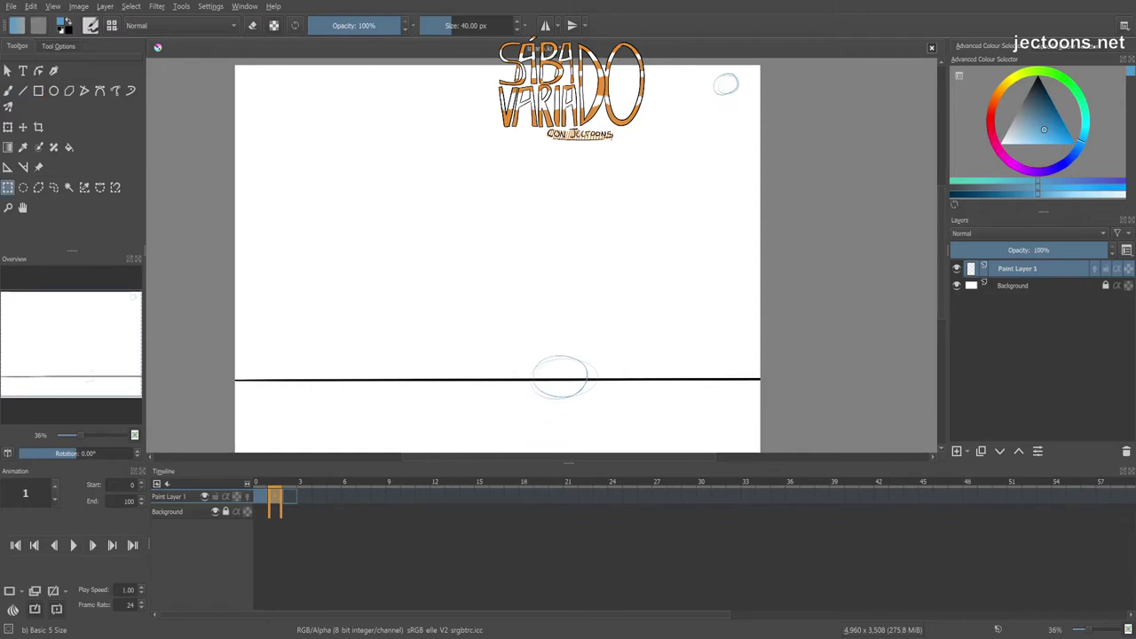
pyautogui.moveTo(499, 325); pyautogui.dragTo(633, 432)
pyautogui.moveTo(566, 377)
pyautogui.mouseDown()
pyautogui.moveTo(481, 376)
pyautogui.moveTo(515, 351)
pyautogui.mouseUp()
pyautogui.hotkey('ctrl', 'shift', 'a')
# Advance to frame 2, play back the hop, and sketch a tuft above the ball.
pyautogui.press('b')
pyautogui.press('.')
pyautogui.press('space')
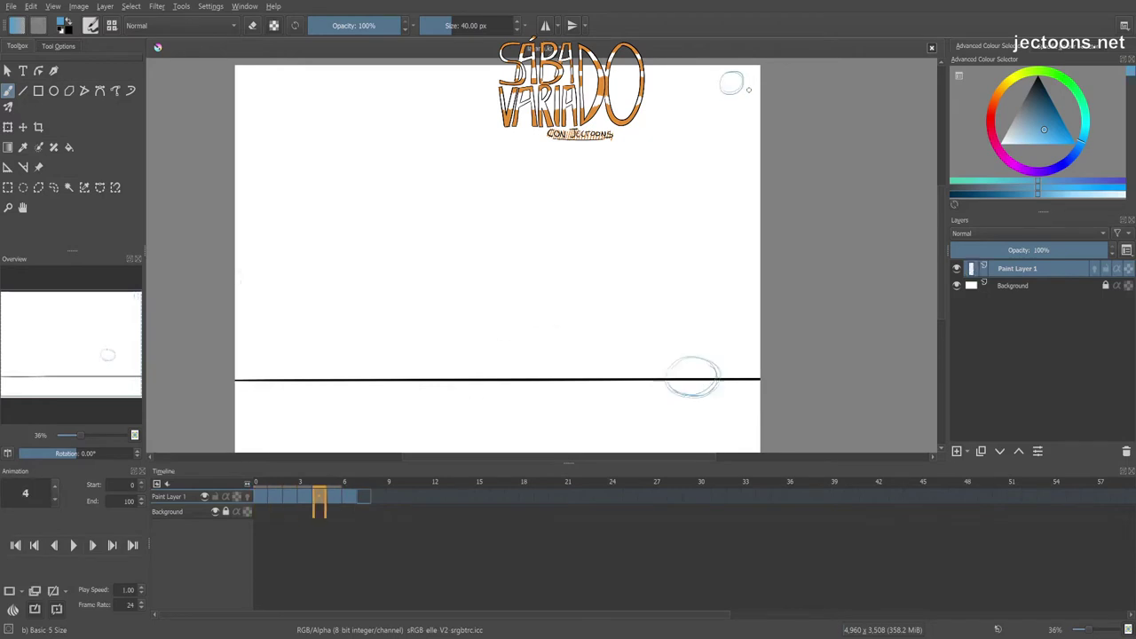
pyautogui.press('e')
pyautogui.press('e')
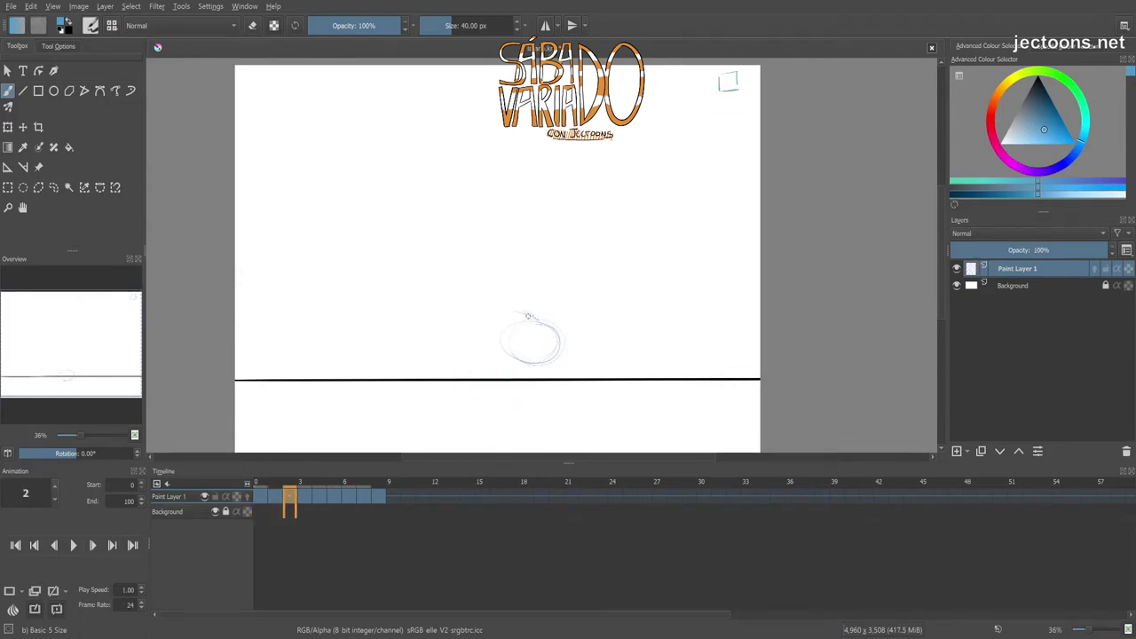
pyautogui.moveTo(486, 305); pyautogui.dragTo(533, 321)
# On frame 3, try a zigzag stroke above the ball, then undo it.
pyautogui.press('e')
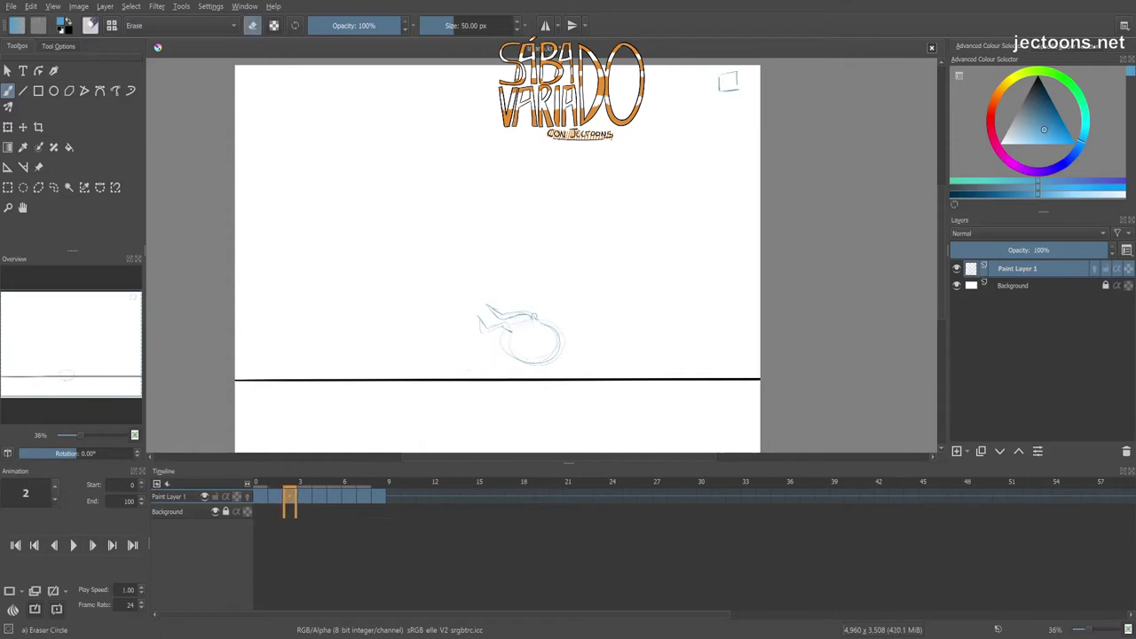
pyautogui.press('e')
pyautogui.press('Left')
pyautogui.press('Right')
pyautogui.press('Right')
pyautogui.press('Left')
pyautogui.press('Right')
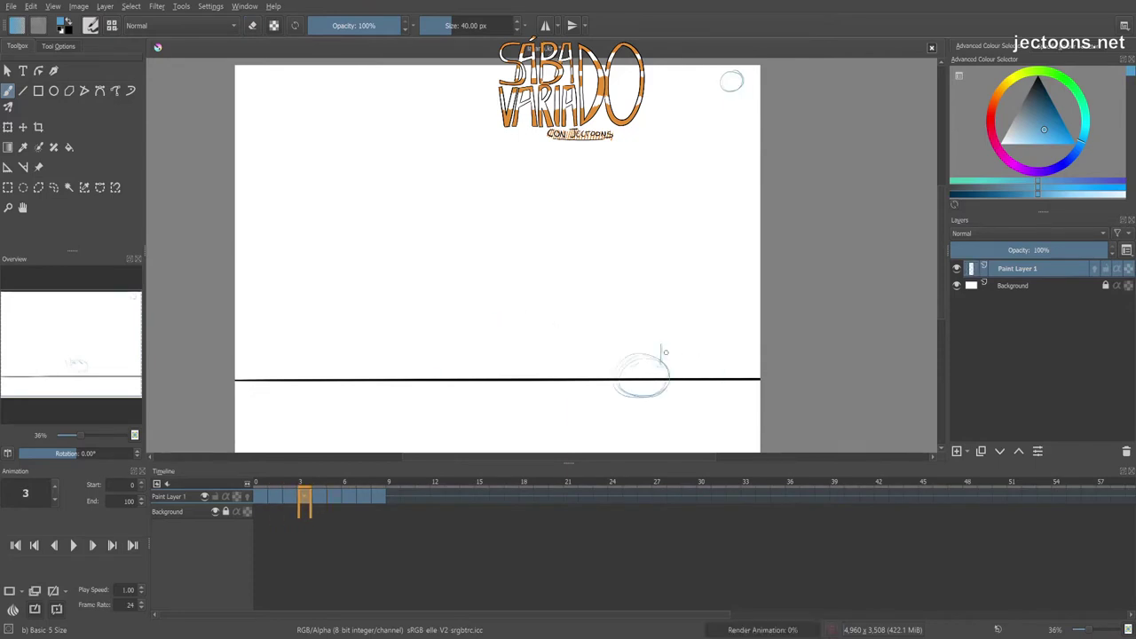
pyautogui.moveTo(660, 359); pyautogui.dragTo(672, 334)
pyautogui.hotkey('ctrl', 'z')
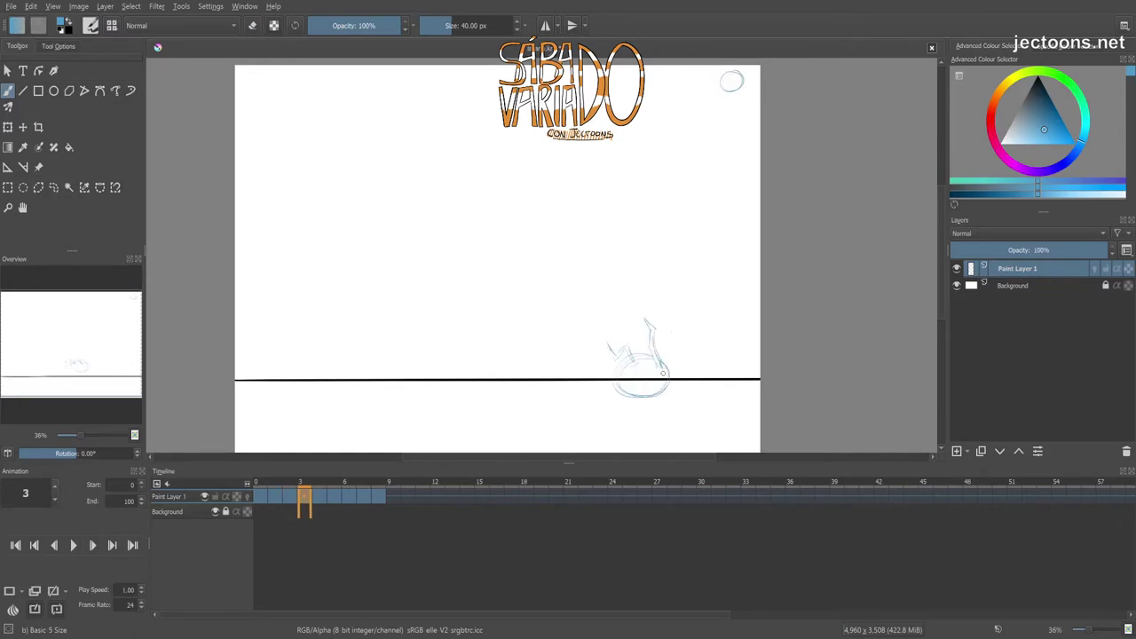
# Step back and forth through frames 4 to 6 to check the hop.
pyautogui.press('Right')
pyautogui.press('Left')
pyautogui.press('Right')
pyautogui.press('Left')
pyautogui.press('Right')
pyautogui.press('Right')
pyautogui.press('Right')
pyautogui.press('Right')
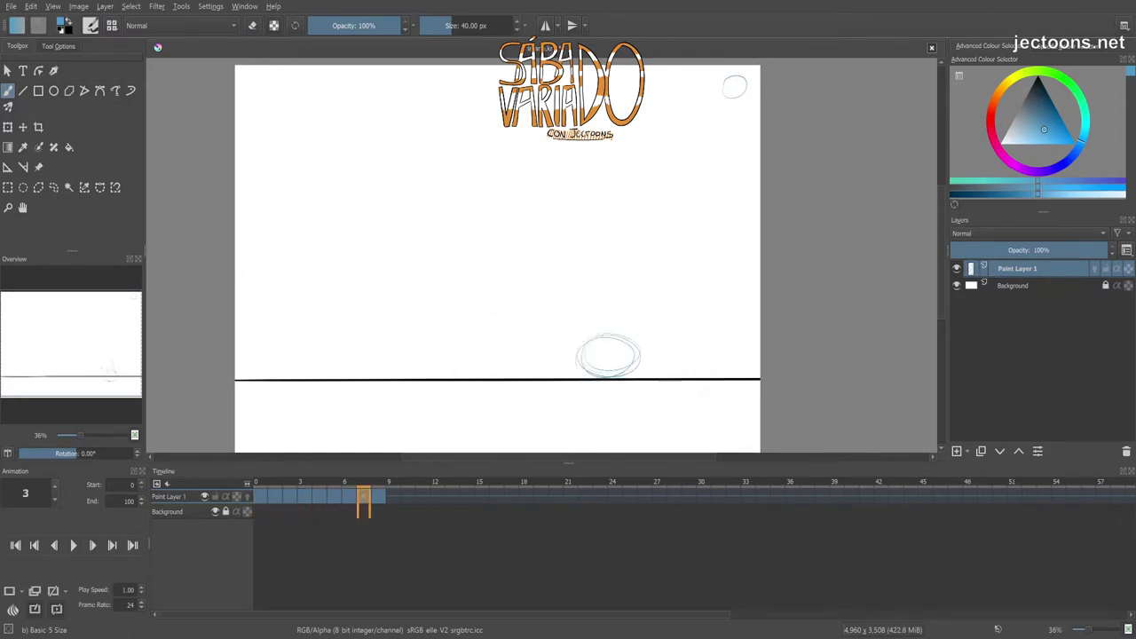
pyautogui.press('Left')
pyautogui.press('Left')
pyautogui.press('Left')
# Sketch spiky strokes above the squashed ball and compare frames 5 and 6.
pyautogui.press('Right')
pyautogui.press('Left')
pyautogui.press('Right')
pyautogui.moveTo(733, 375); pyautogui.dragTo(740, 350)
pyautogui.press('Right')
pyautogui.press('Left')
pyautogui.press('Right')
pyautogui.press('Left')
pyautogui.press('Right')
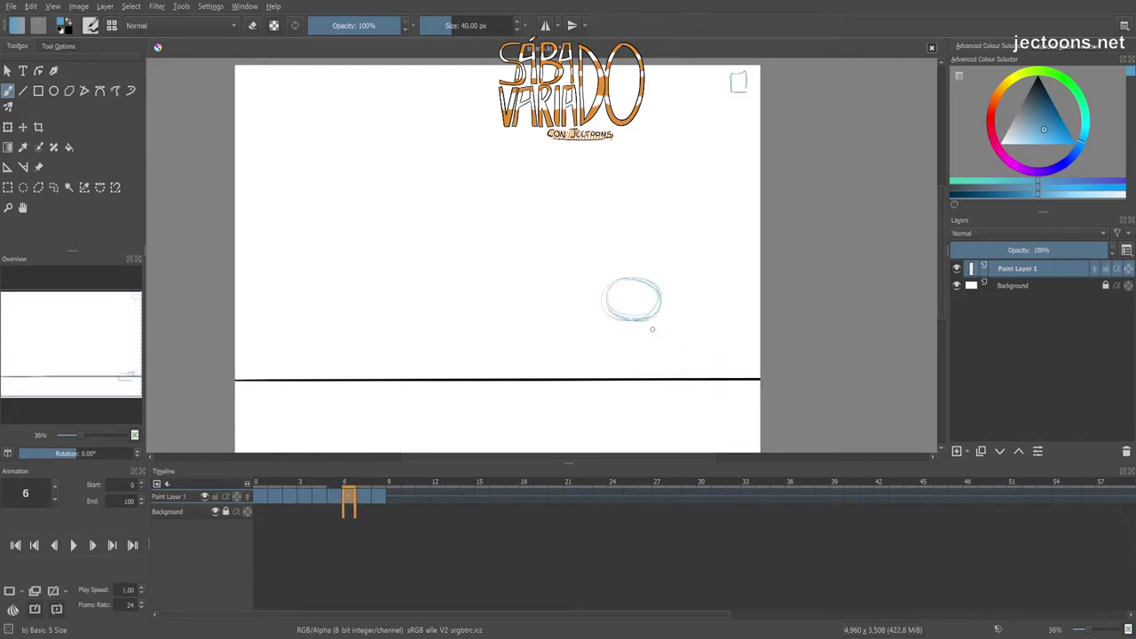
pyautogui.press('Left')
# Sketch a trial frog head: a small circle atop the ellipse and a long curved mouth line.
pyautogui.press('Left')
pyautogui.press('Left')
pyautogui.press('Right')
pyautogui.press('Right')
pyautogui.press('Right')
pyautogui.press('Right')
pyautogui.press('Right')
pyautogui.moveTo(501, 151); pyautogui.dragTo(533, 206)
pyautogui.press('Left')
pyautogui.press('Right')
pyautogui.moveTo(325, 152); pyautogui.dragTo(593, 197)
pyautogui.click(578, 153)
pyautogui.press('Left')
pyautogui.press('Right')
# Add more frog face strokes, clear the trial face, and darken the ball's left edge.
pyautogui.moveTo(359, 205); pyautogui.dragTo(565, 233)
pyautogui.moveTo(572, 211)
pyautogui.mouseDown()
pyautogui.moveTo(574, 229)
pyautogui.moveTo(346, 303)
pyautogui.mouseUp()
pyautogui.moveTo(405, 344); pyautogui.dragTo(330, 365)
pyautogui.moveTo(545, 371); pyautogui.dragTo(651, 325)
pyautogui.moveTo(607, 205); pyautogui.dragTo(674, 275)
pyautogui.press('Delete')
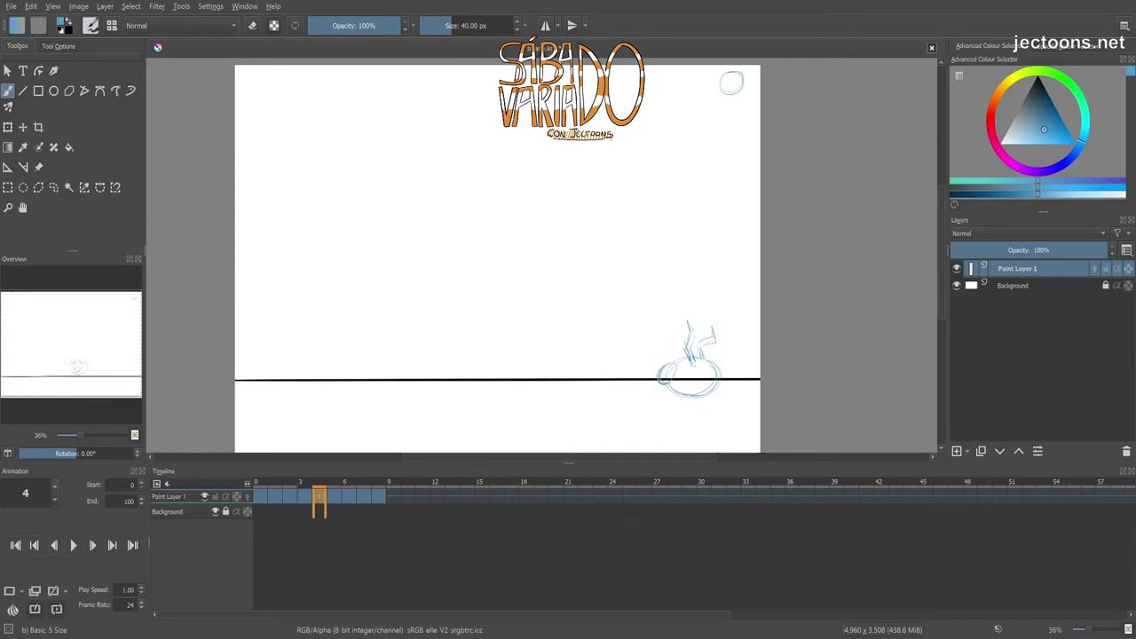
pyautogui.moveTo(669, 388); pyautogui.dragTo(654, 372)
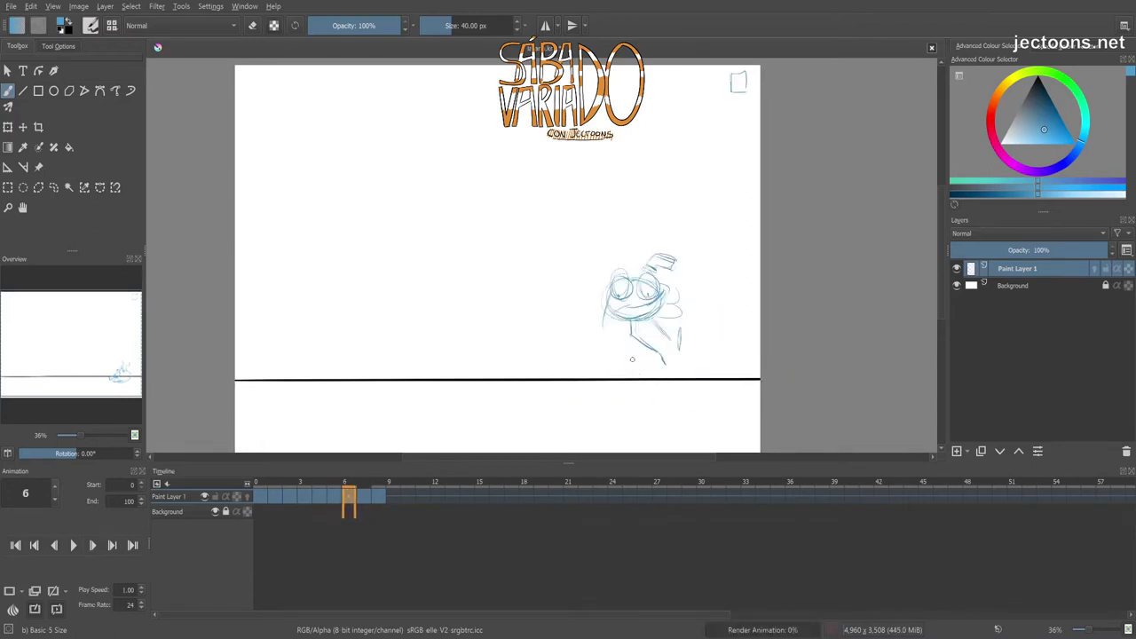
# Draw an eye on the frame 6 frog, then step back to frame 5.
pyautogui.moveTo(640, 352); pyautogui.dragTo(635, 342)
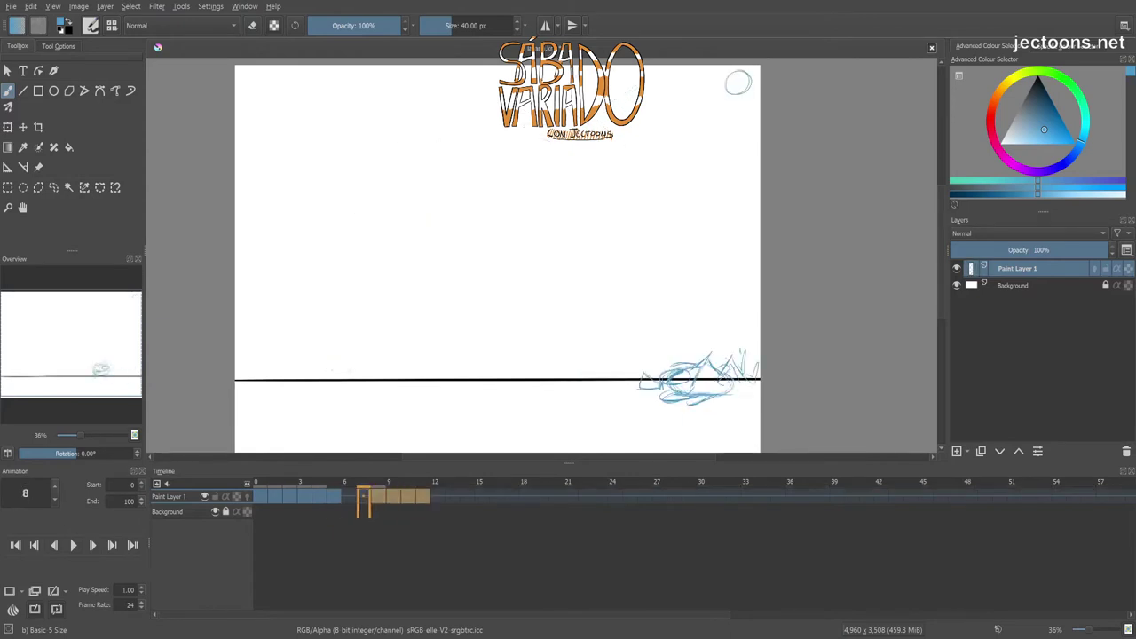
pyautogui.press('Left')
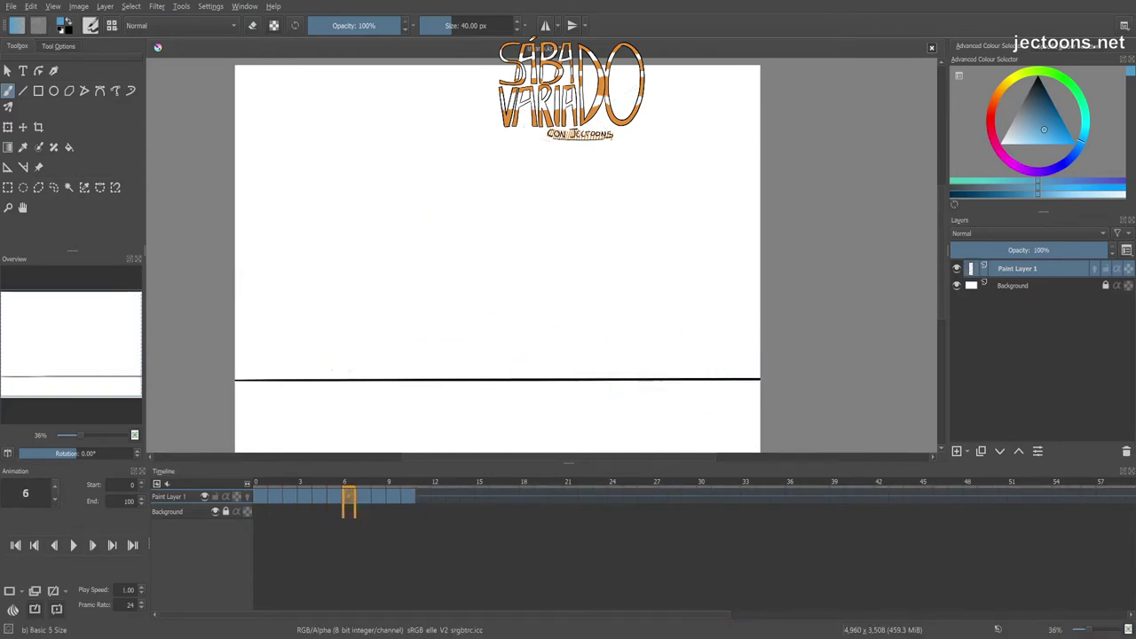
# Sketch the crouching frog pose at the right end of the horizon on frame 5.
pyautogui.press('Right')
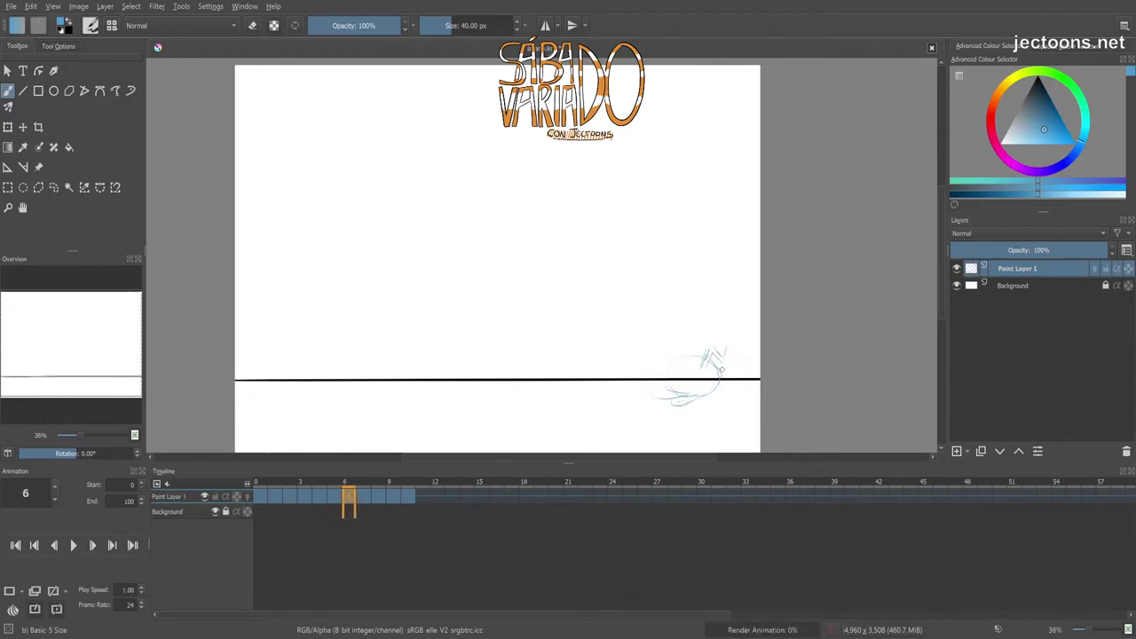
pyautogui.press('Left')
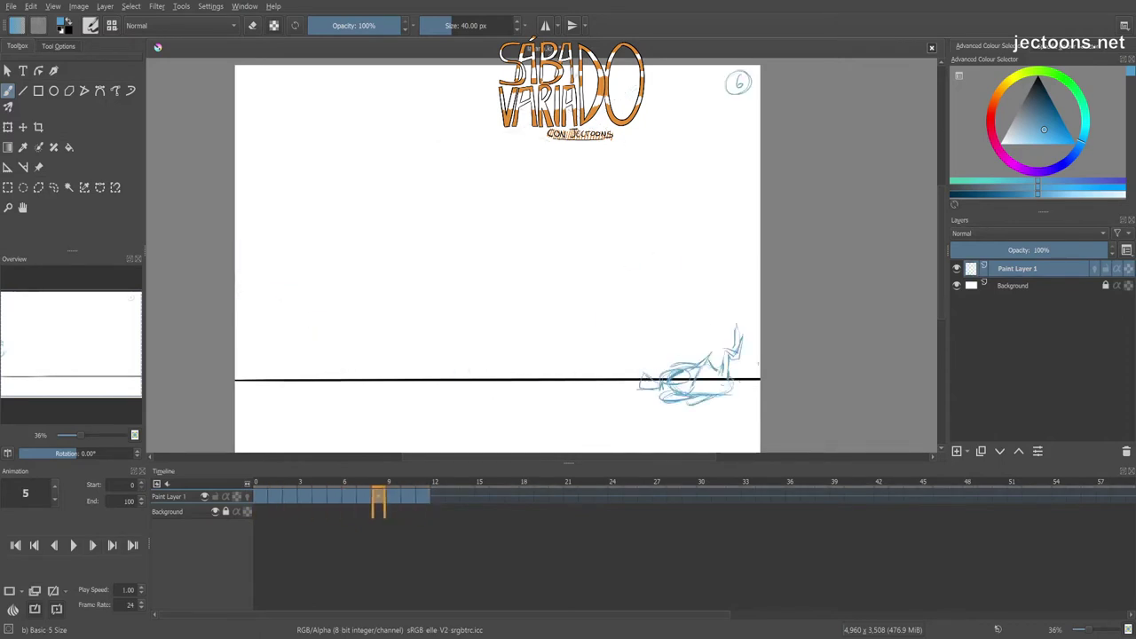
pyautogui.press('e')
pyautogui.press('e')
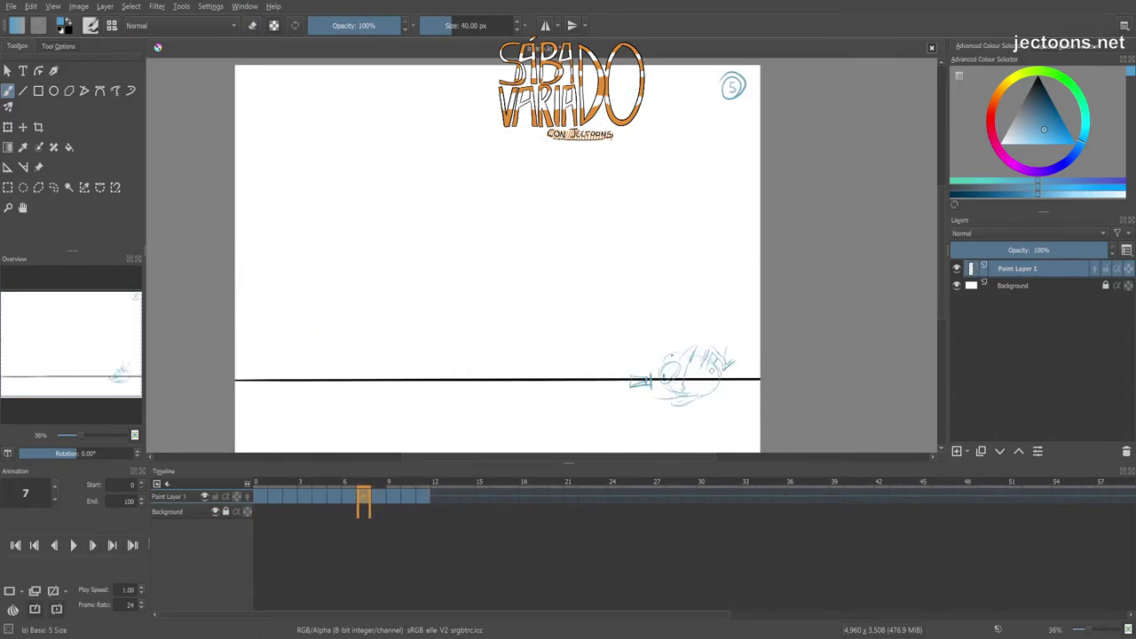
# Add a short vertical stroke to the frog and finish the corner timing chart with a foot line.
pyautogui.moveTo(724, 352); pyautogui.dragTo(726, 365)
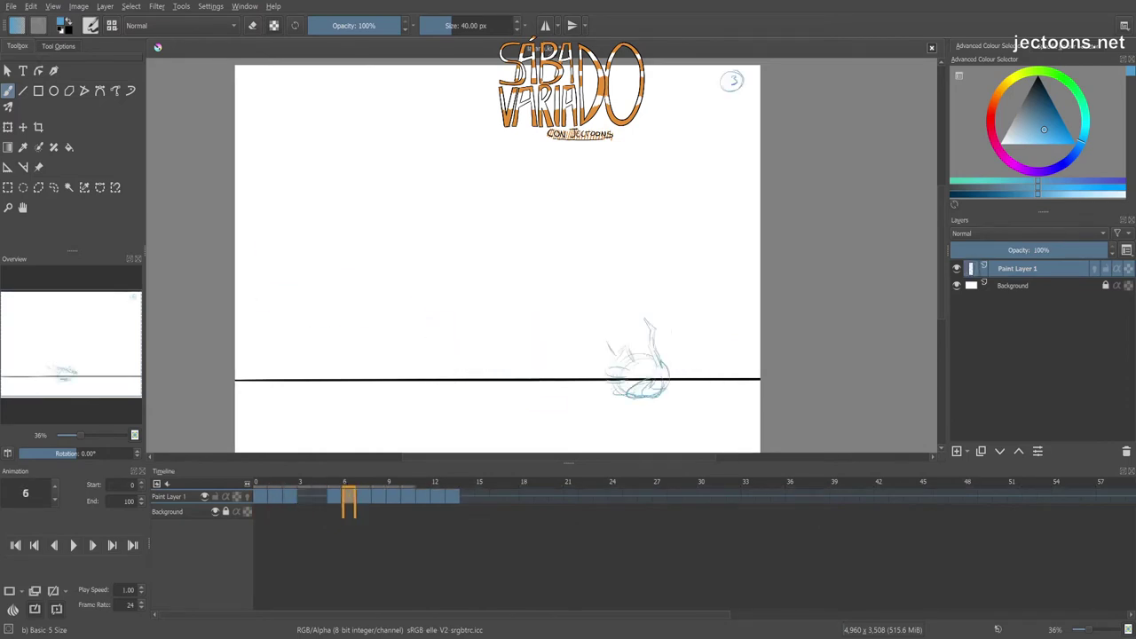
pyautogui.moveTo(736, 164); pyautogui.dragTo(740, 166)
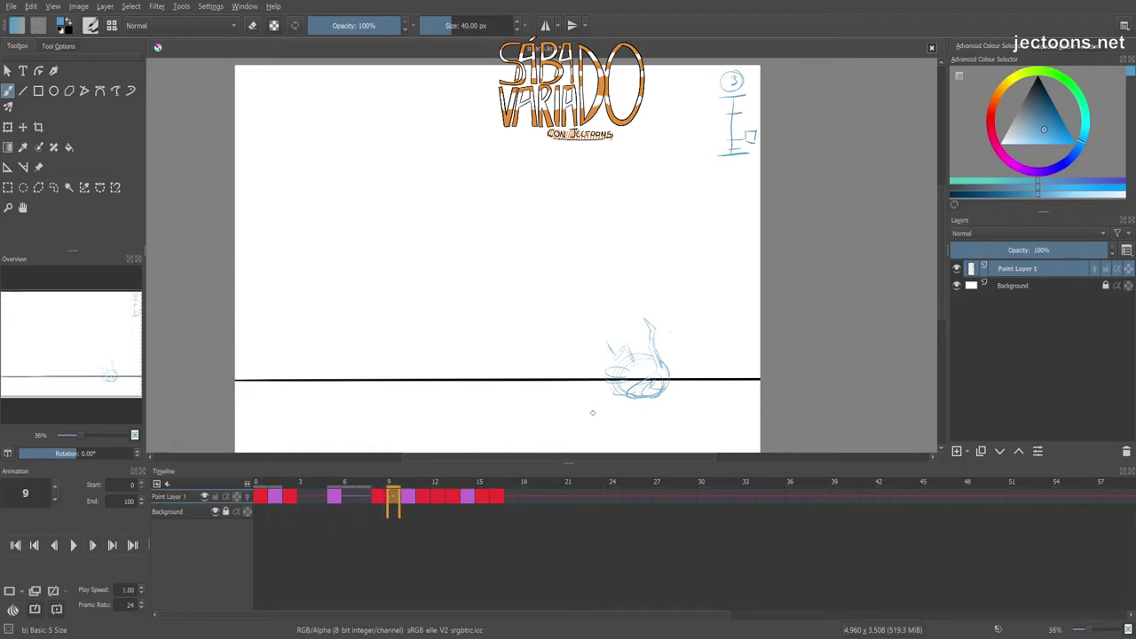
# Step through the frog drawings, circle the 7 in the timing chart, and play back.
pyautogui.press('Left')
pyautogui.press('Right')
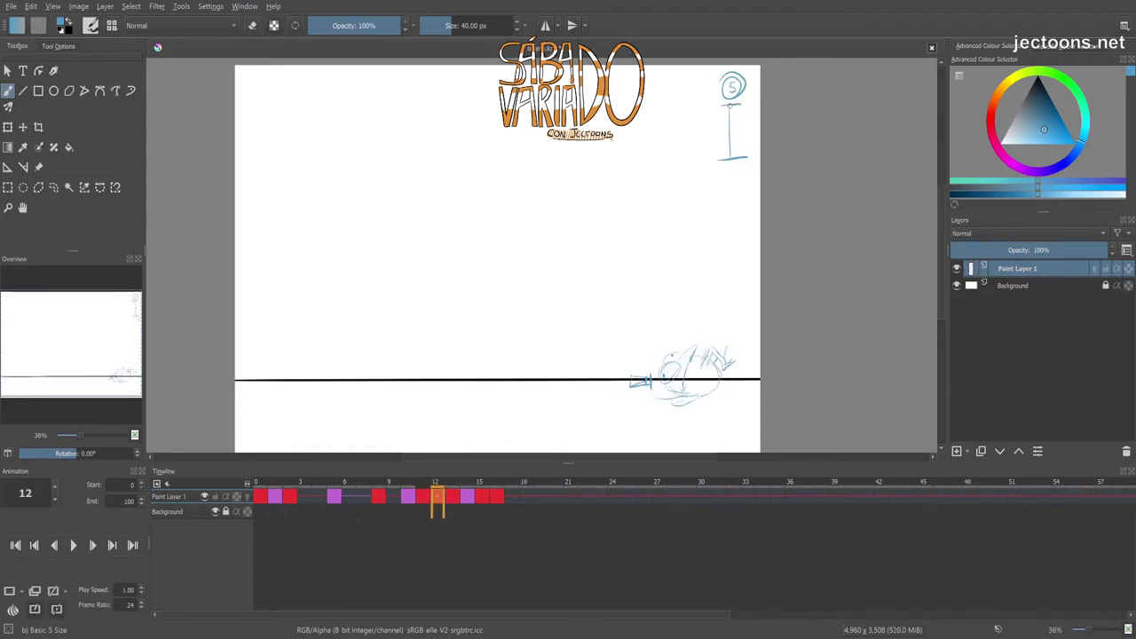
pyautogui.press('Right')
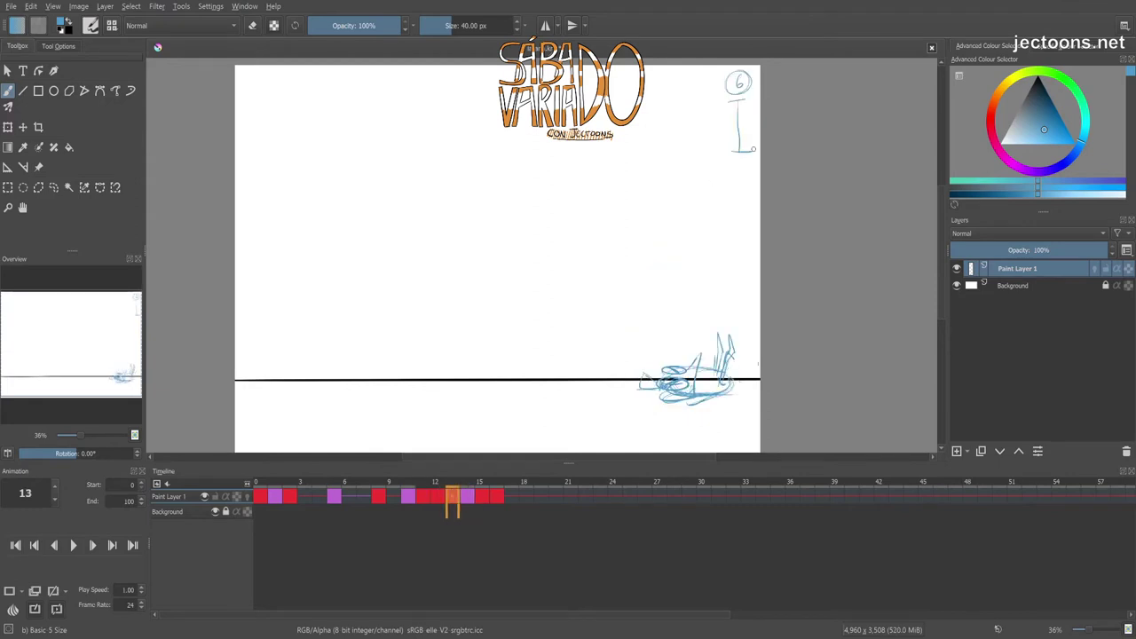
pyautogui.press('Right')
pyautogui.press('space')
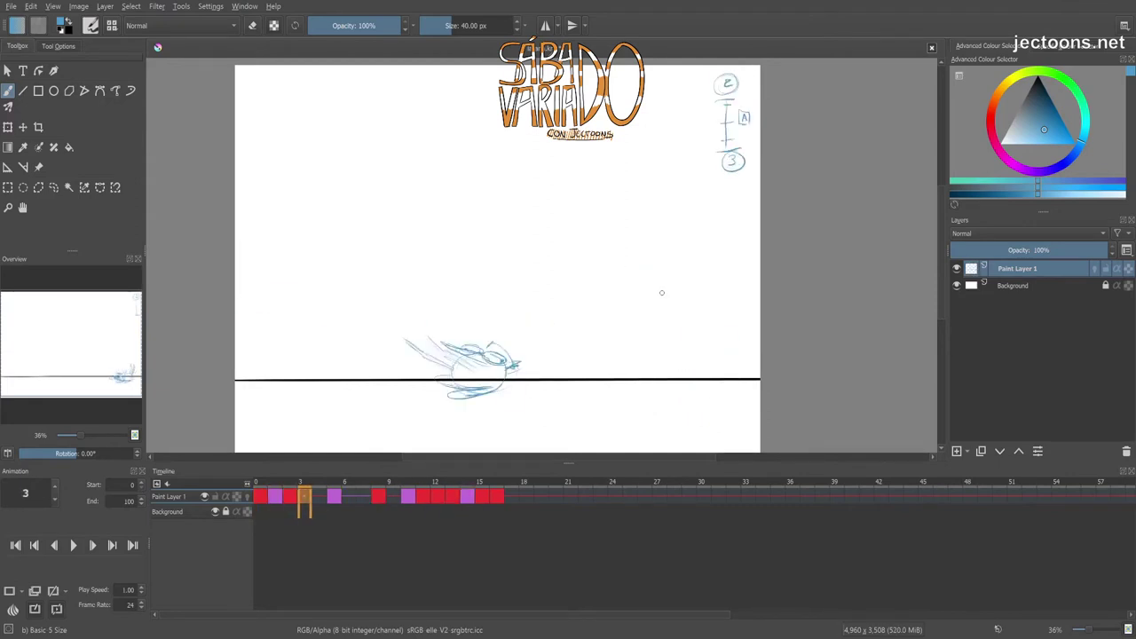
pyautogui.press('space')
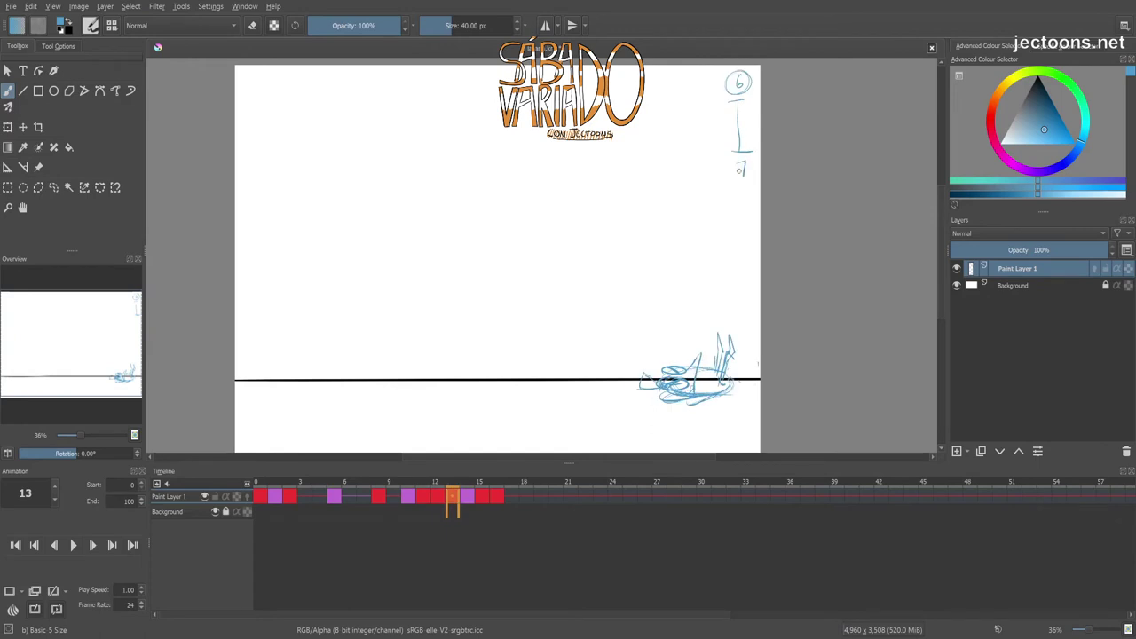
pyautogui.moveTo(742, 158); pyautogui.dragTo(745, 159)
pyautogui.press('Right')
pyautogui.press('Right')
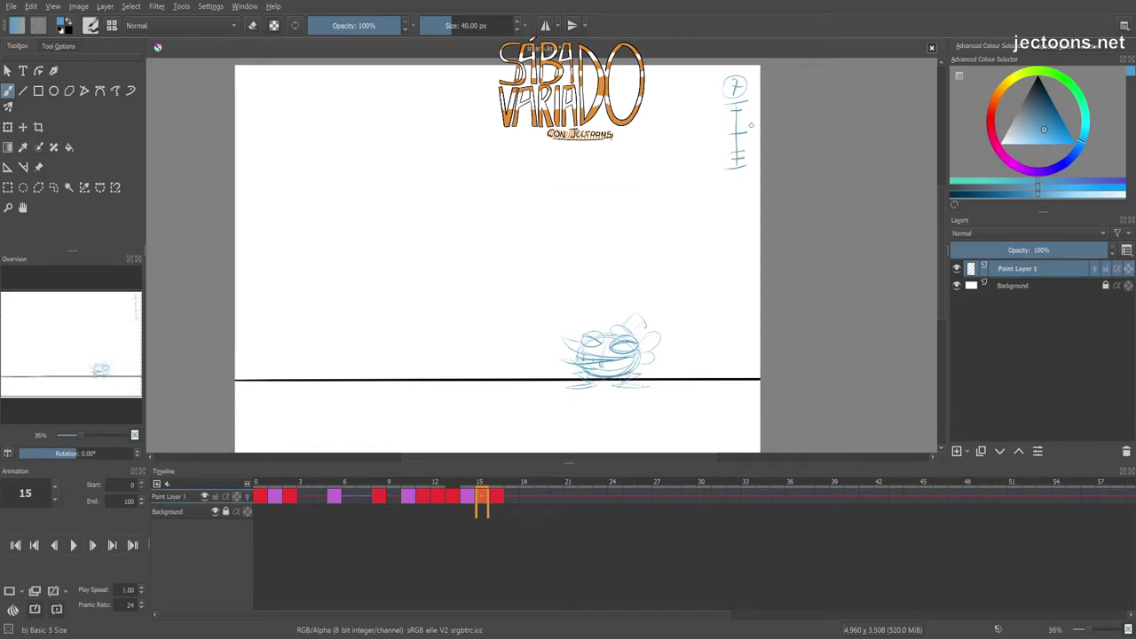
pyautogui.press('space')
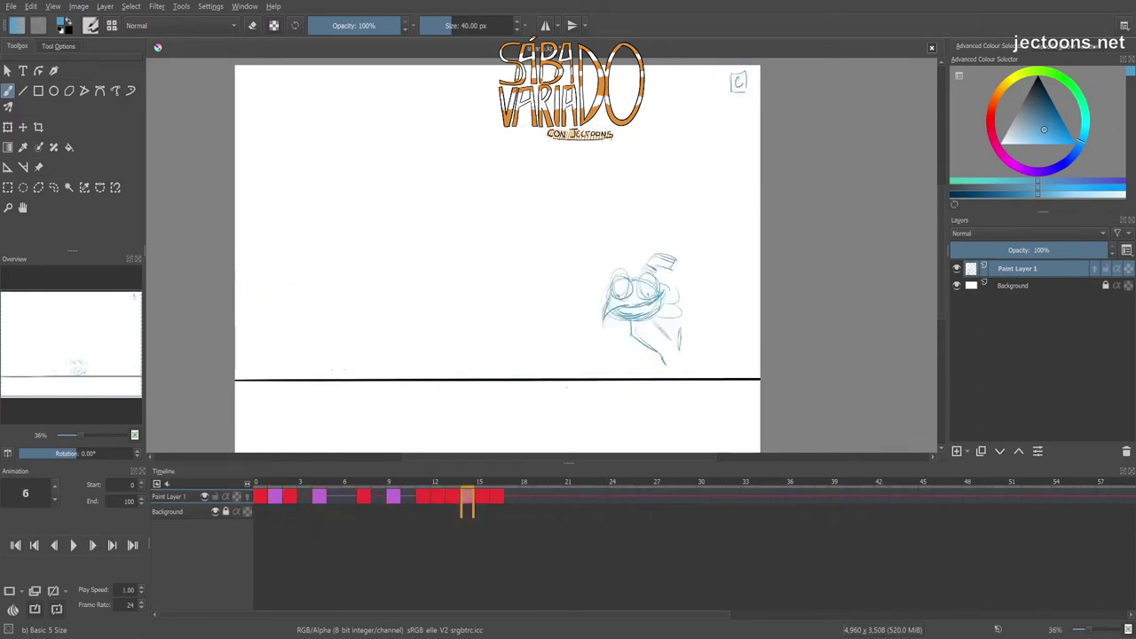
# Return to the freehand brush and create a blank keyframe at frame 16.
pyautogui.press('t')
pyautogui.press('b')
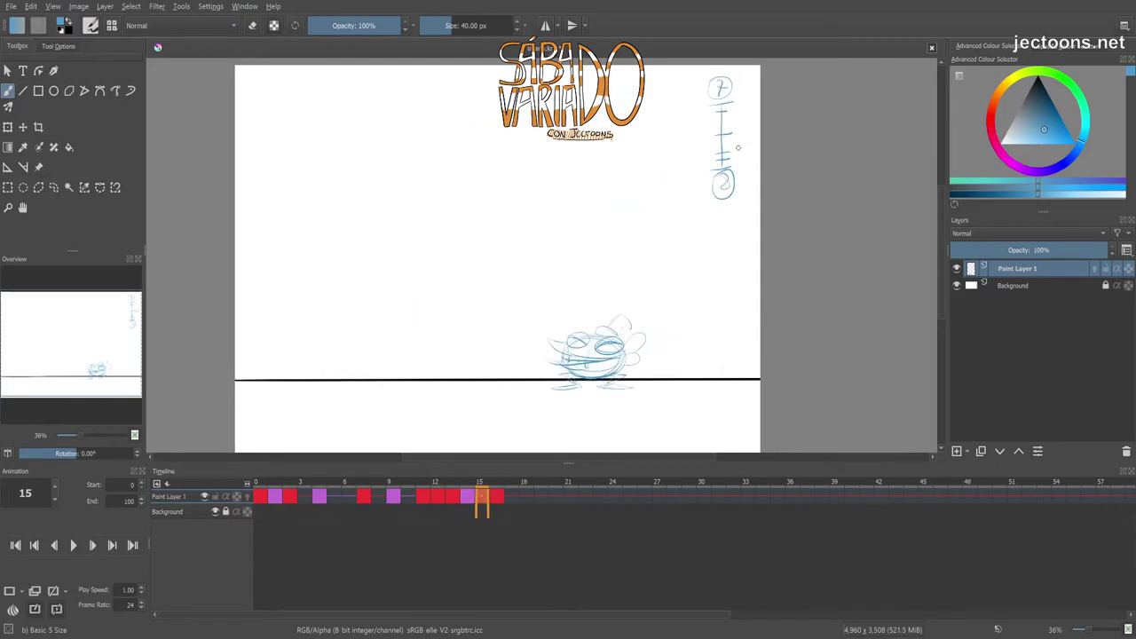
pyautogui.press('.')
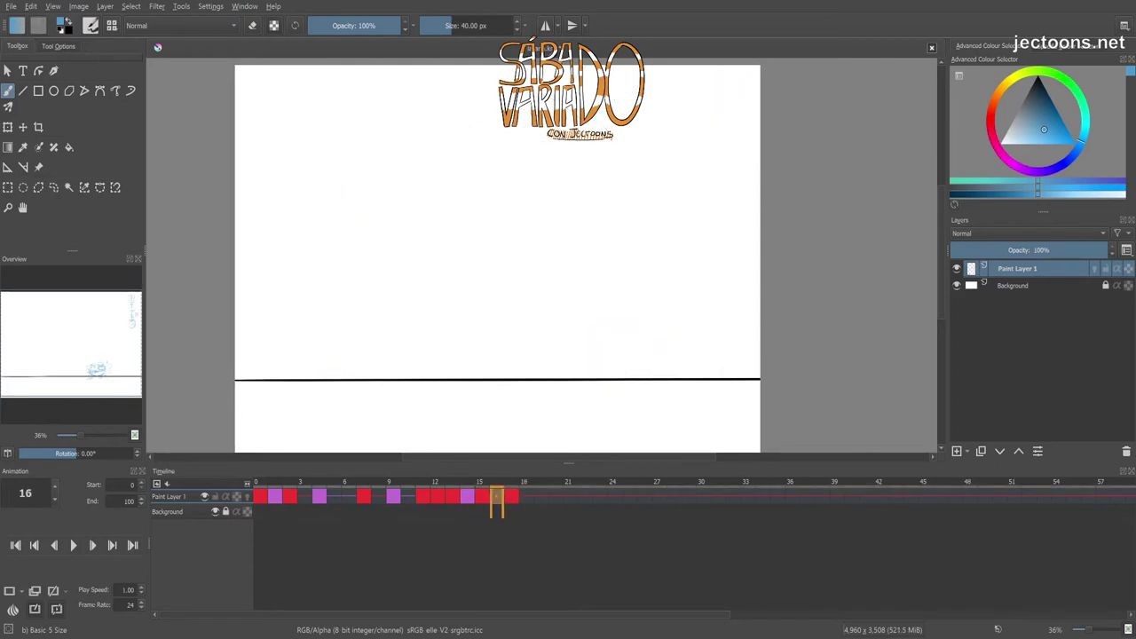
# Compare frame 16's sketch with neighbouring frames, adding a small dab to it.
pyautogui.press(',')
pyautogui.press('.')
pyautogui.press('.')
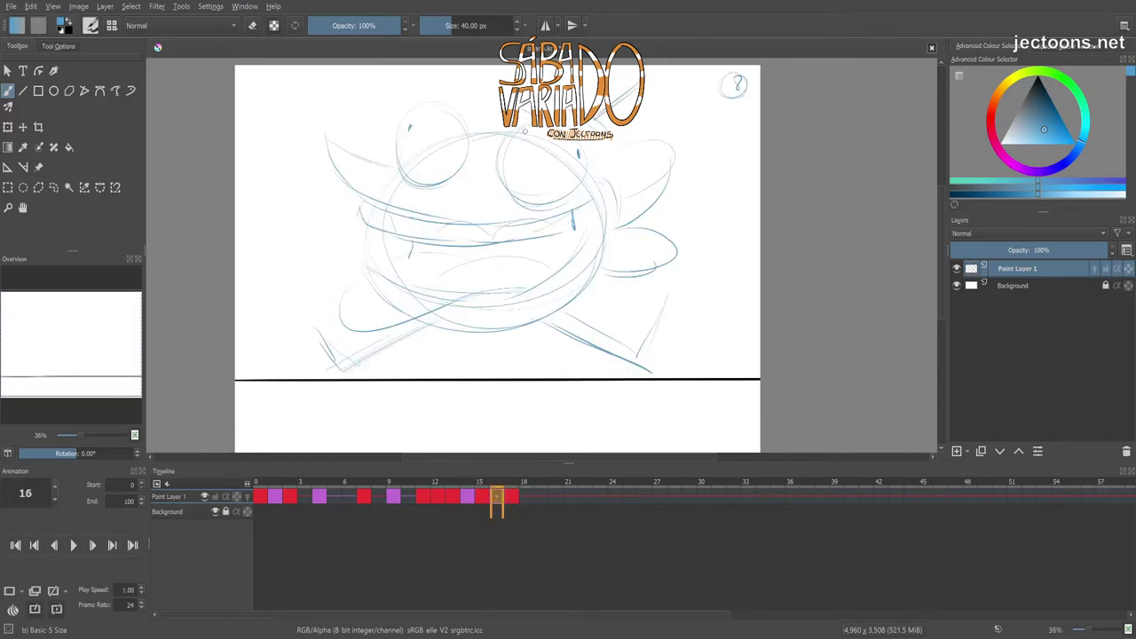
pyautogui.press(',')
pyautogui.press(',')
pyautogui.press('.')
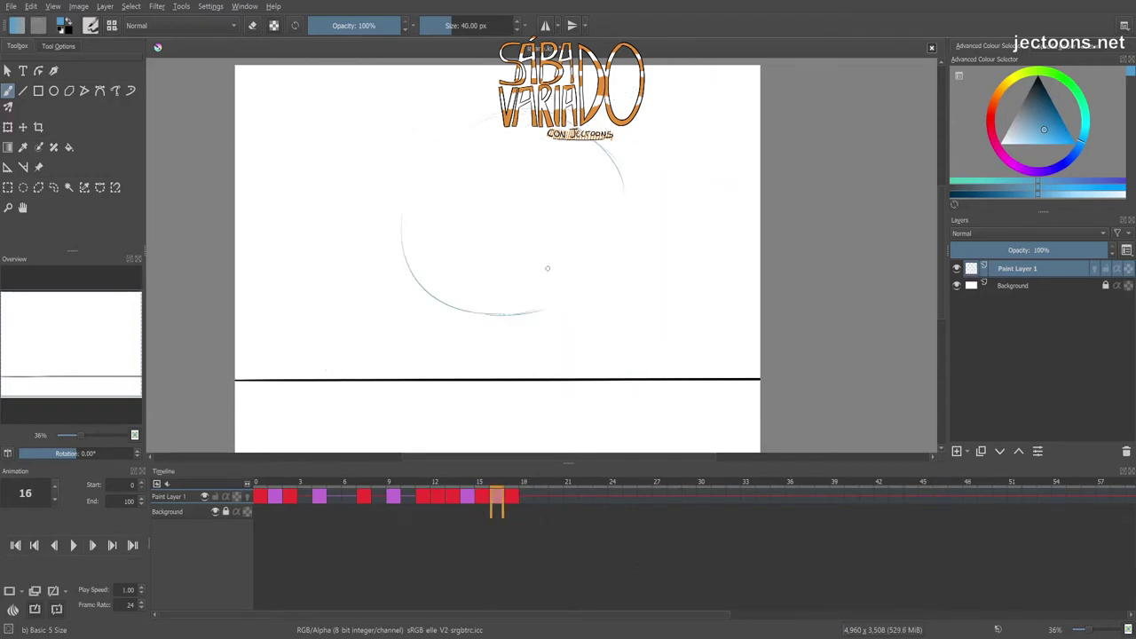
pyautogui.click(592, 146)
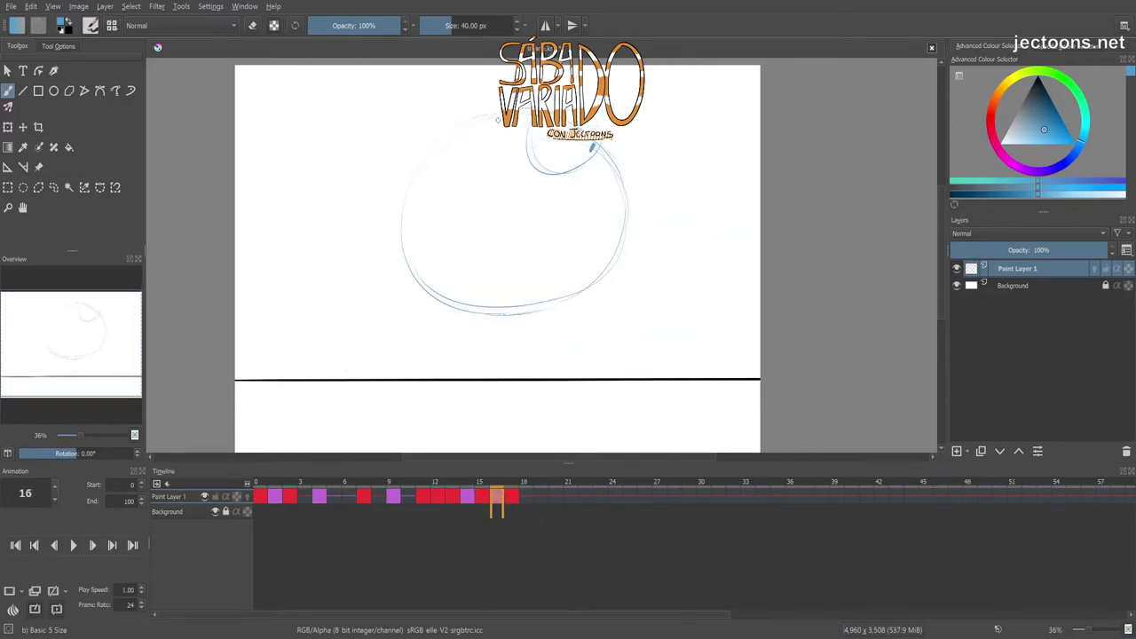
pyautogui.press('.')
pyautogui.press(',')
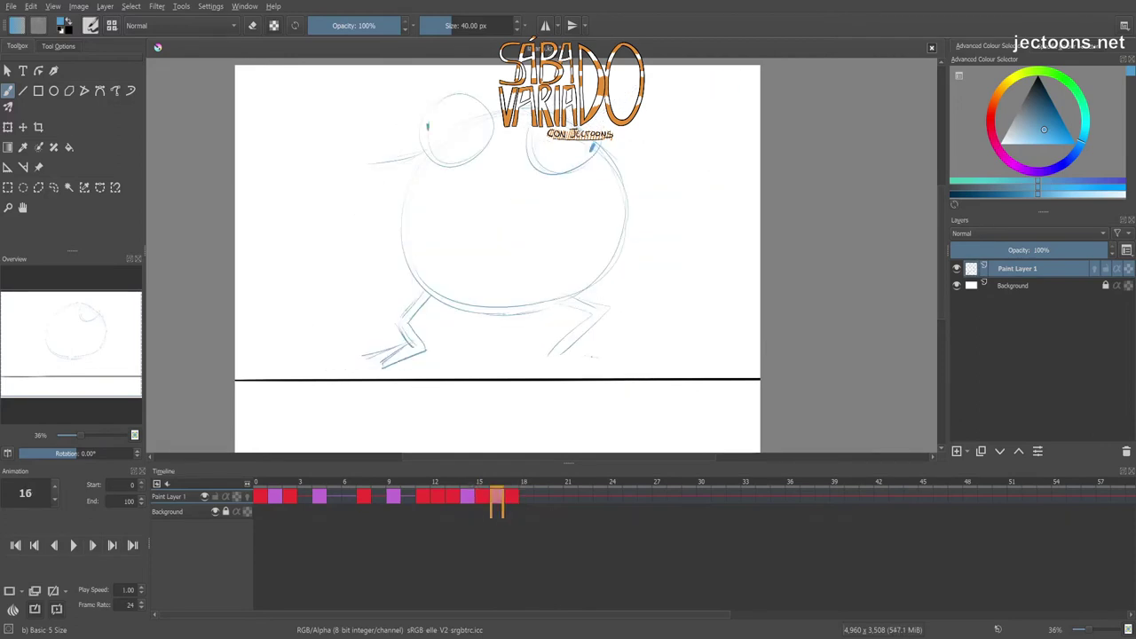
pyautogui.press(',')
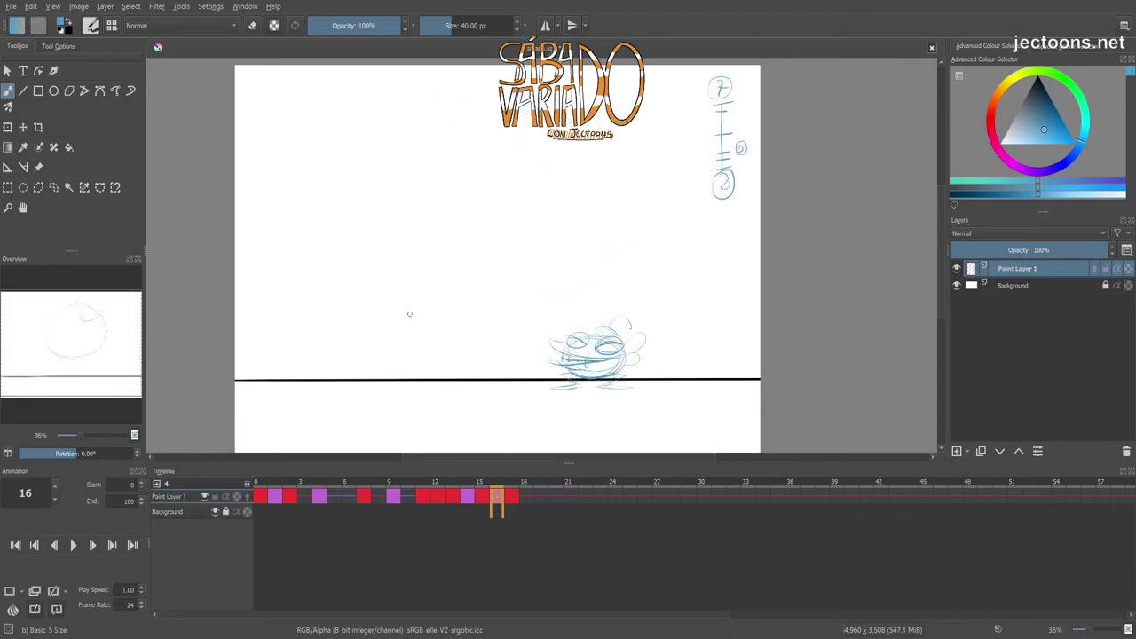
pyautogui.press('.')
pyautogui.press('.')
pyautogui.press(',')
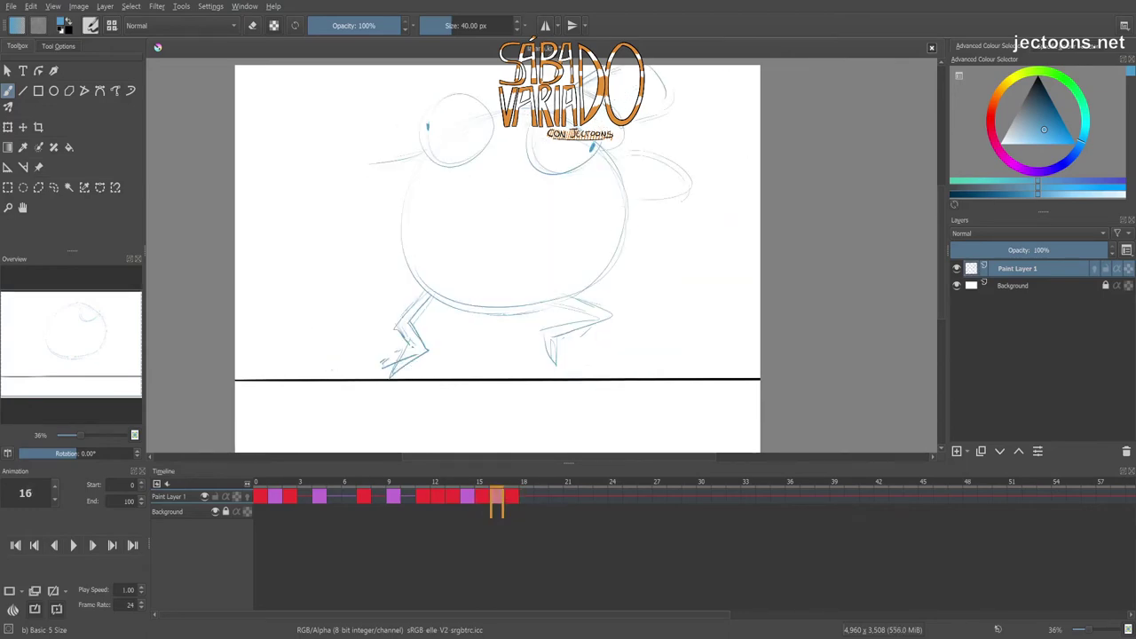
pyautogui.press(',')
# Draw the frog's mouth, right arm and body curve, and erase the upper left leg.
pyautogui.press('.')
pyautogui.press('.')
pyautogui.press(',')
pyautogui.moveTo(621, 158); pyautogui.dragTo(630, 253)
pyautogui.moveTo(342, 171); pyautogui.dragTo(599, 170)
pyautogui.press('.')
pyautogui.press(',')
pyautogui.moveTo(490, 256); pyautogui.dragTo(627, 215)
pyautogui.press('e')
pyautogui.moveTo(416, 291); pyautogui.dragTo(408, 330)
pyautogui.press('e')
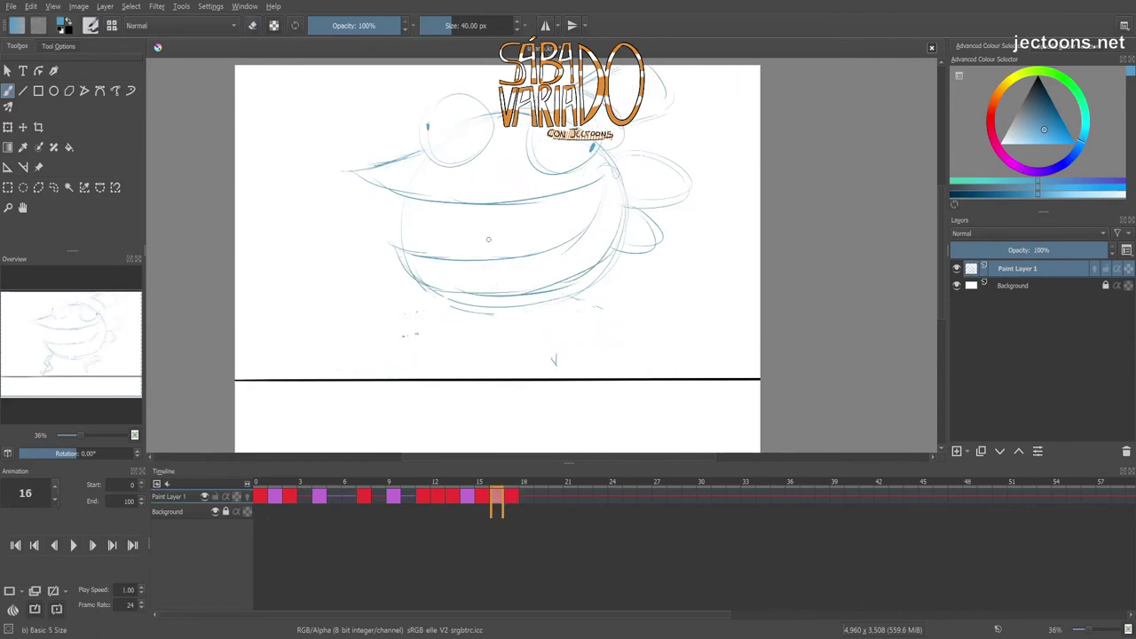
# Draw dangling legs and a stroke under the right eye, then play back the leap.
pyautogui.press(',')
pyautogui.press('.')
pyautogui.moveTo(428, 292); pyautogui.dragTo(480, 372)
pyautogui.moveTo(560, 282); pyautogui.dragTo(574, 315)
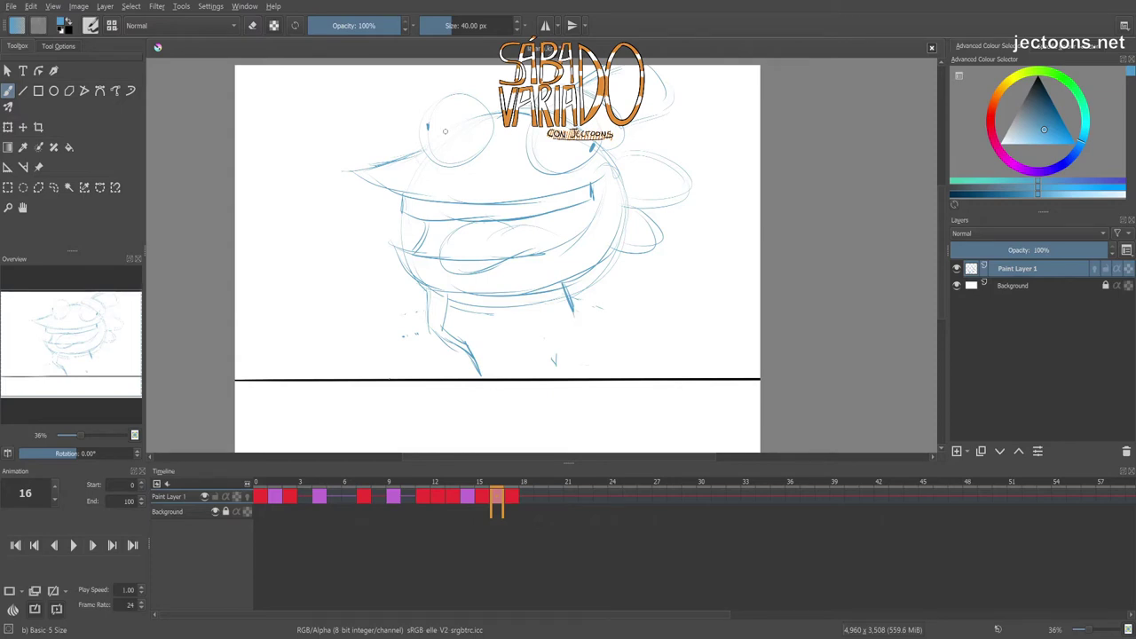
pyautogui.moveTo(532, 162); pyautogui.dragTo(581, 157)
pyautogui.press(',')
pyautogui.press('.')
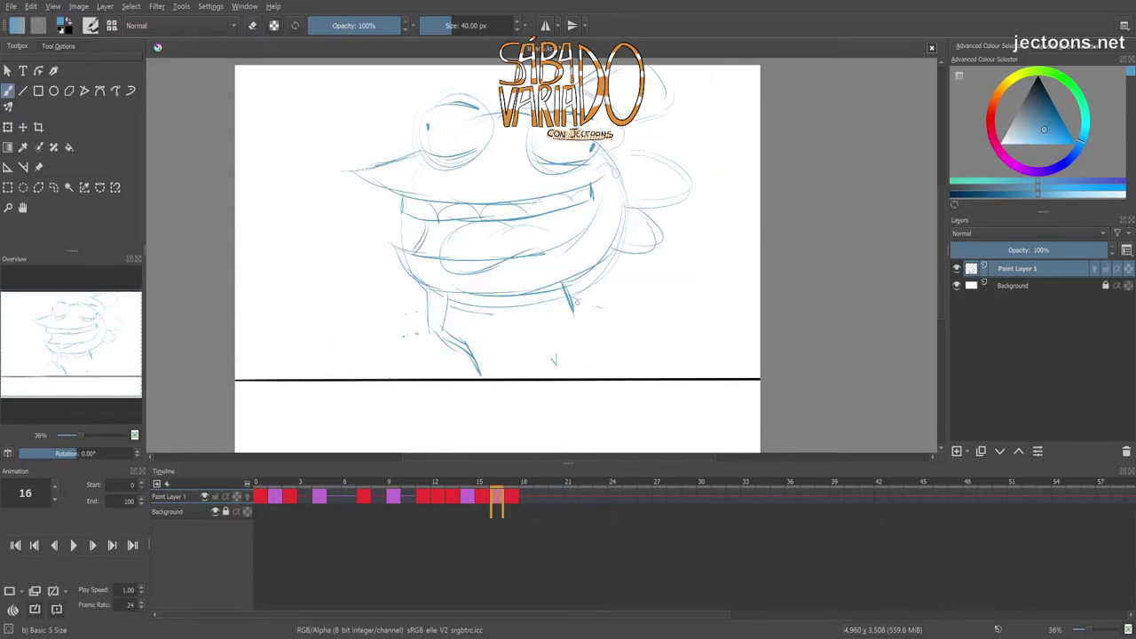
pyautogui.press('space')
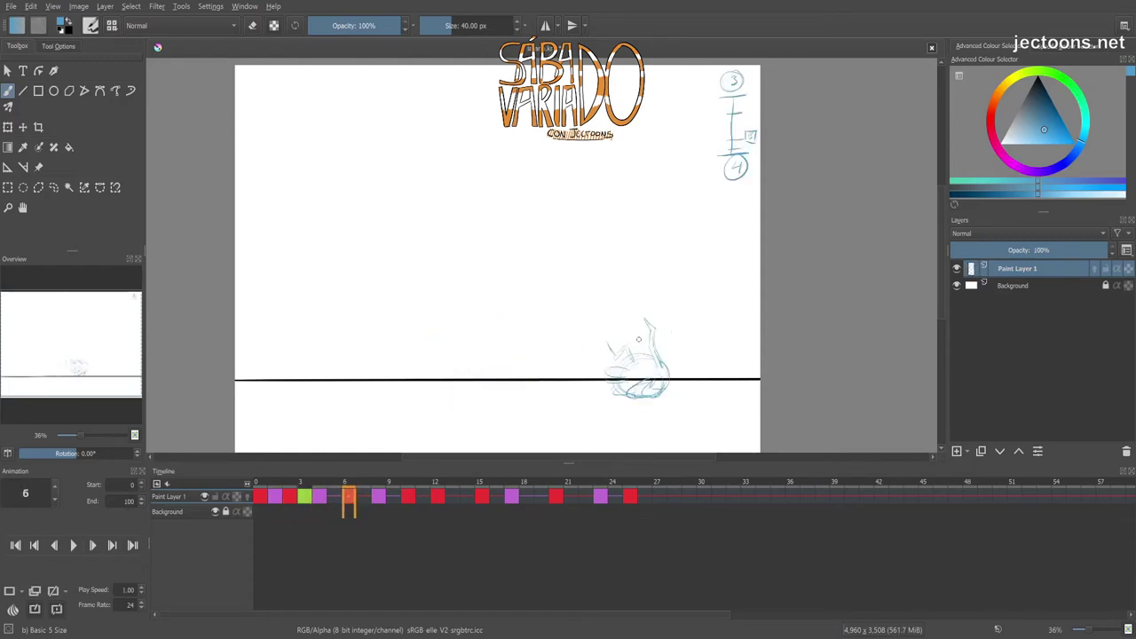
# Step back to frame 5, showing the tangled frog sketch with the A mark.
pyautogui.press('Left')
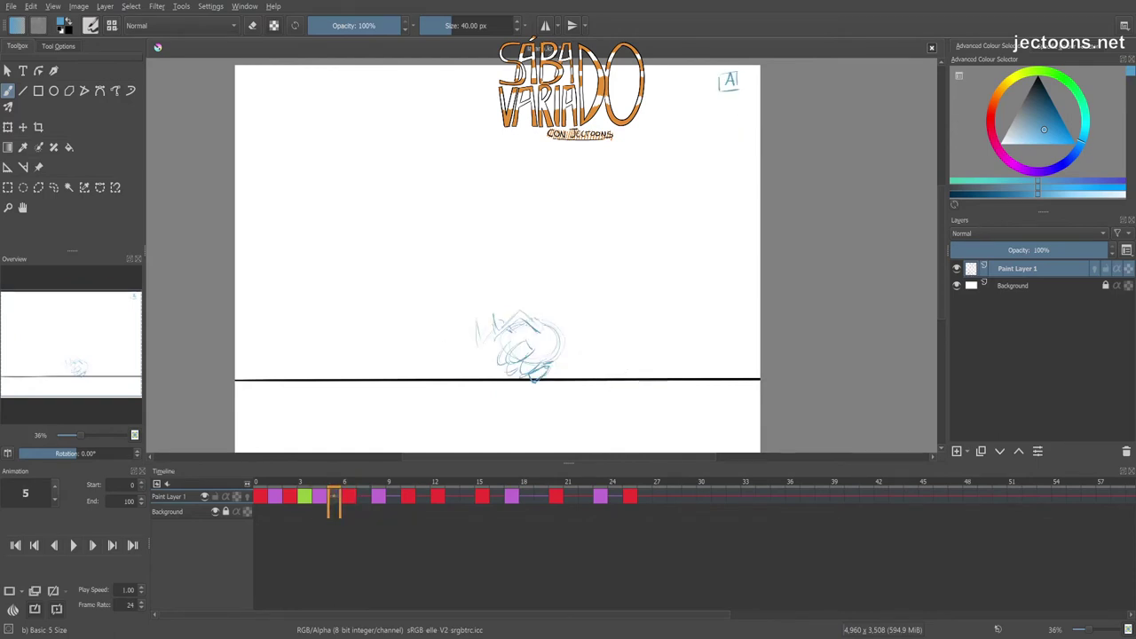
# Sketch a faint curve on frame 5, then frog ears and body on frame 4.
pyautogui.moveTo(576, 349); pyautogui.dragTo(616, 354)
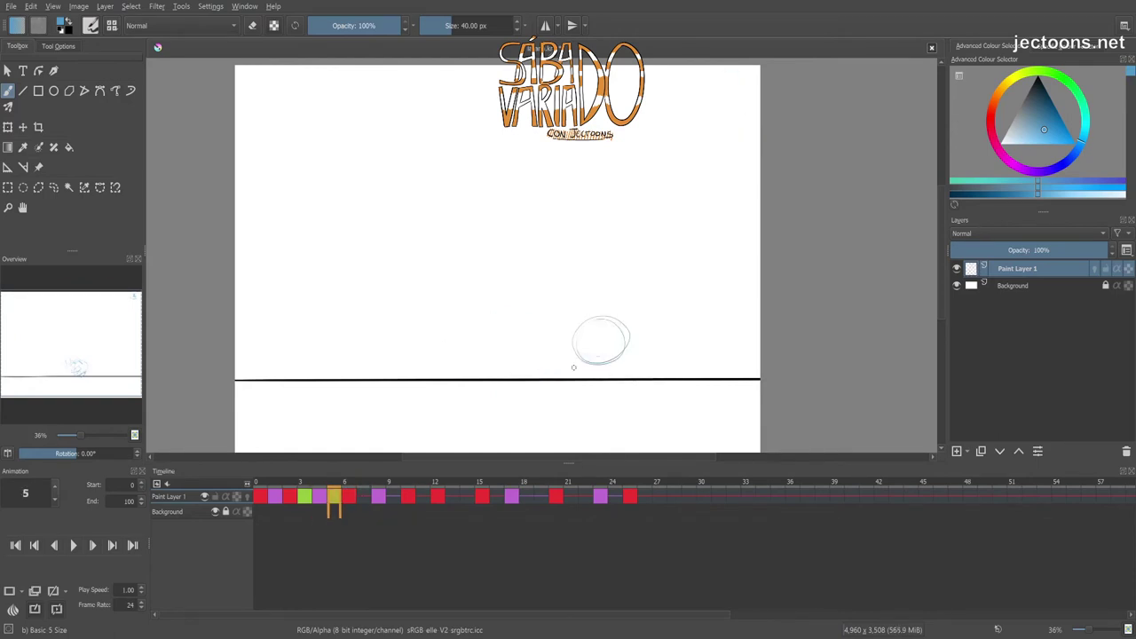
pyautogui.press('Left')
pyautogui.moveTo(557, 312); pyautogui.dragTo(586, 302)
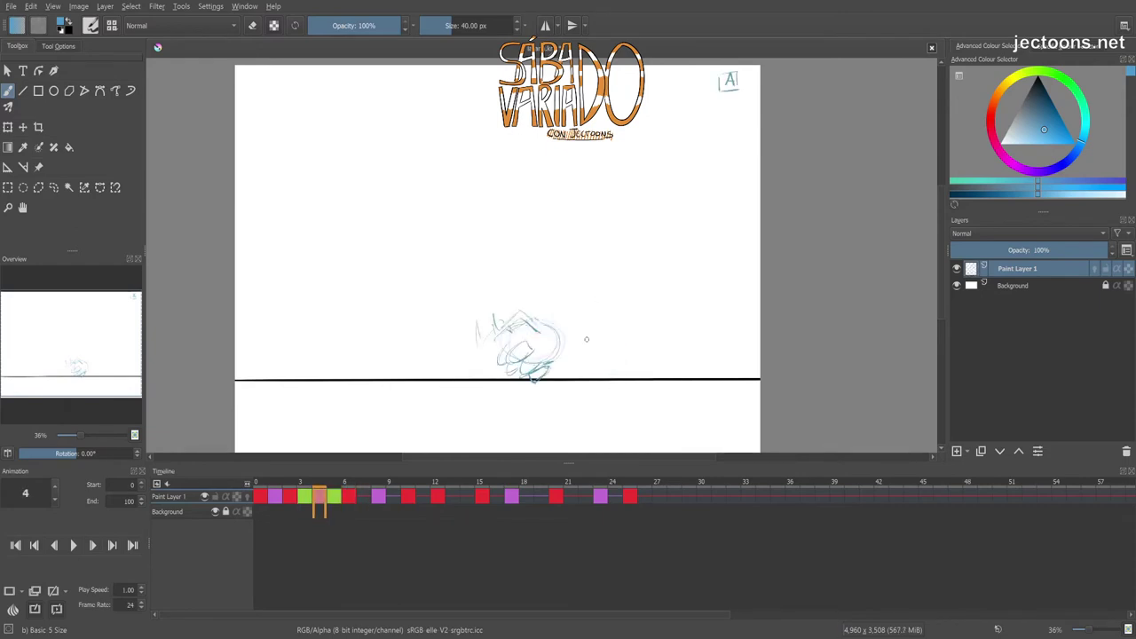
pyautogui.moveTo(577, 371); pyautogui.dragTo(610, 369)
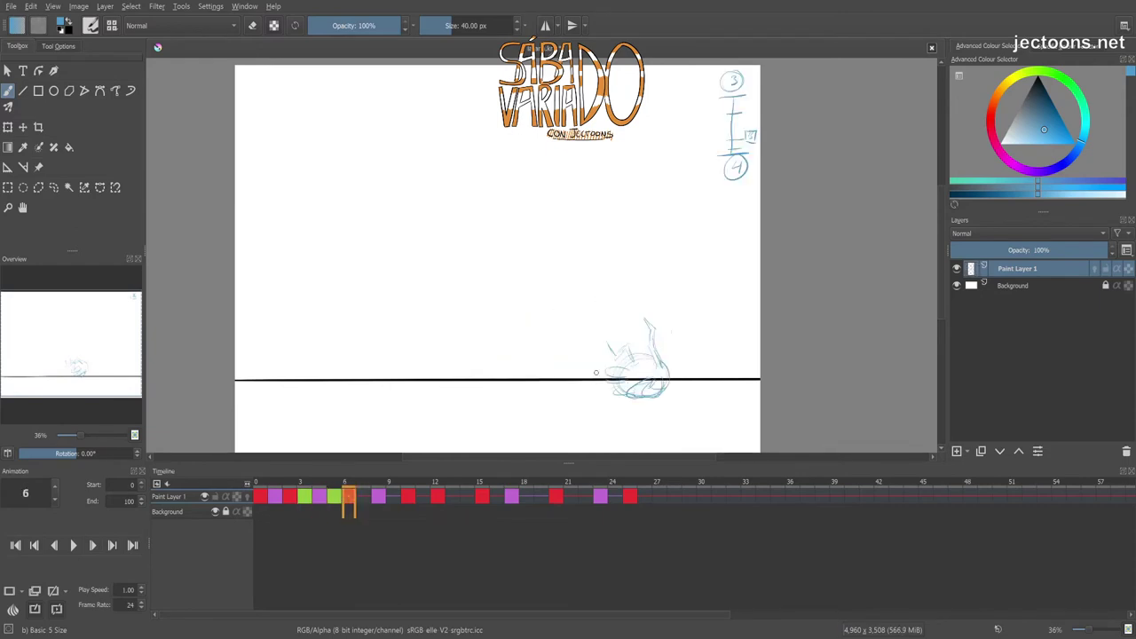
# Flip back and forth across frames 5, 6 and 7 to compare the hop poses.
pyautogui.press('Right')
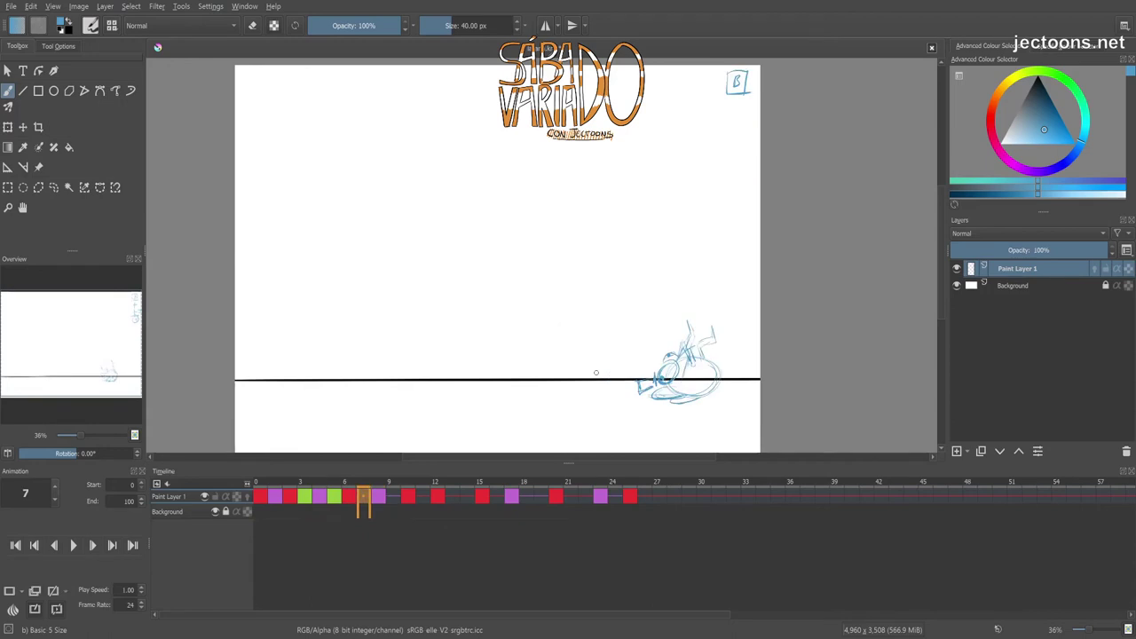
pyautogui.press('Left')
pyautogui.press('Left')
pyautogui.press('Left')
pyautogui.press('Right')
pyautogui.press('Right')
pyautogui.press('Left')
pyautogui.press('Right')
pyautogui.press('Left')
pyautogui.press('Right')
pyautogui.press('Left')
pyautogui.press('Right')
pyautogui.press('Left')
pyautogui.press('Right')
pyautogui.press('Left')
pyautogui.press('Right')
pyautogui.press('Left')
pyautogui.press('Left')
pyautogui.press('Right')
pyautogui.press('Left')
# Step through frames 4 to 10 to review the hop sequence.
pyautogui.press('Right')
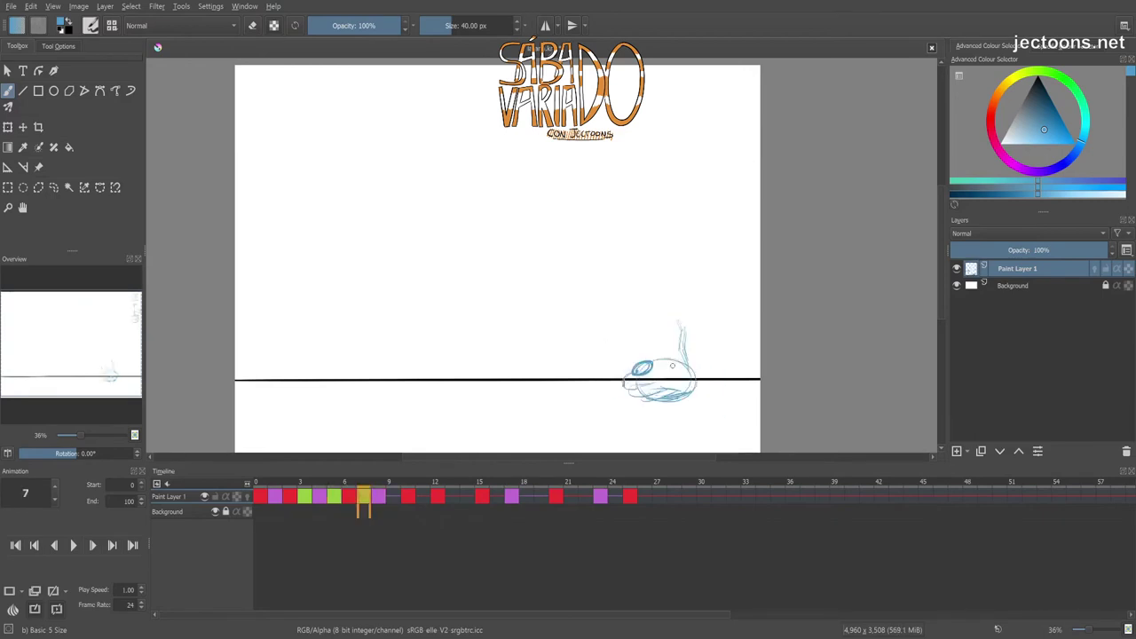
pyautogui.press('Left')
pyautogui.press('Left')
pyautogui.press('Left')
pyautogui.press('Right')
pyautogui.press('Right')
pyautogui.press('Right')
pyautogui.press('Right')
pyautogui.press('Right')
pyautogui.press('Right')
pyautogui.press('Left')
pyautogui.press('Left')
pyautogui.press('Right')
pyautogui.press('Left')
pyautogui.press('Left')
pyautogui.press('Left')
pyautogui.press('Right')
pyautogui.press('Right')
pyautogui.press('Right')
# On frame 9, clear the old drawing and sketch a new oval frog body.
pyautogui.press('Left')
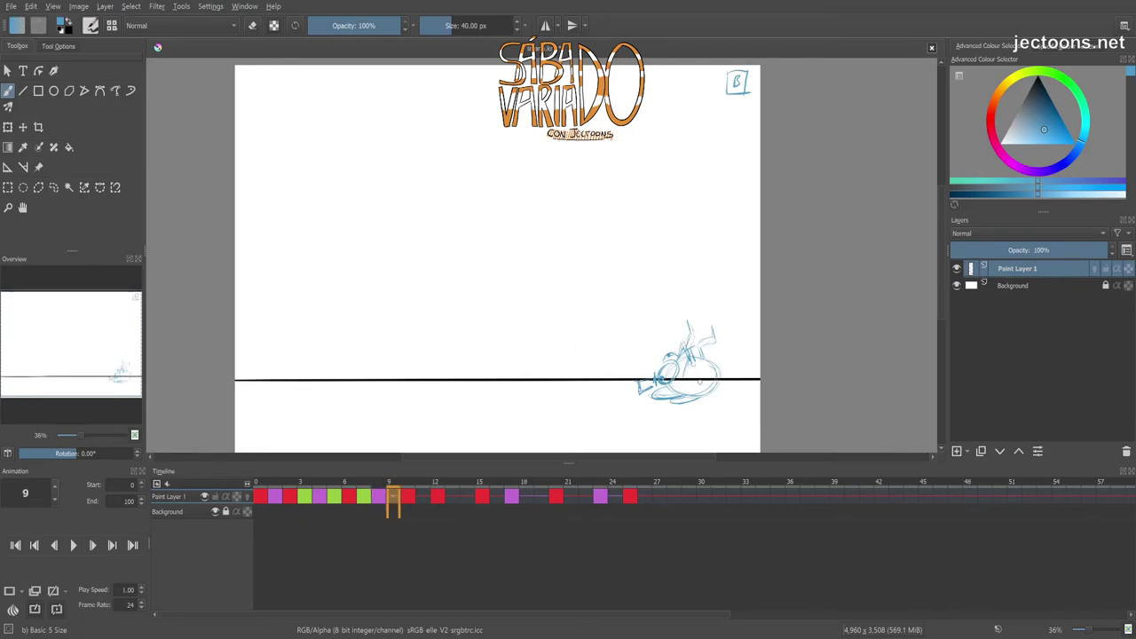
pyautogui.press('e')
pyautogui.press('e')
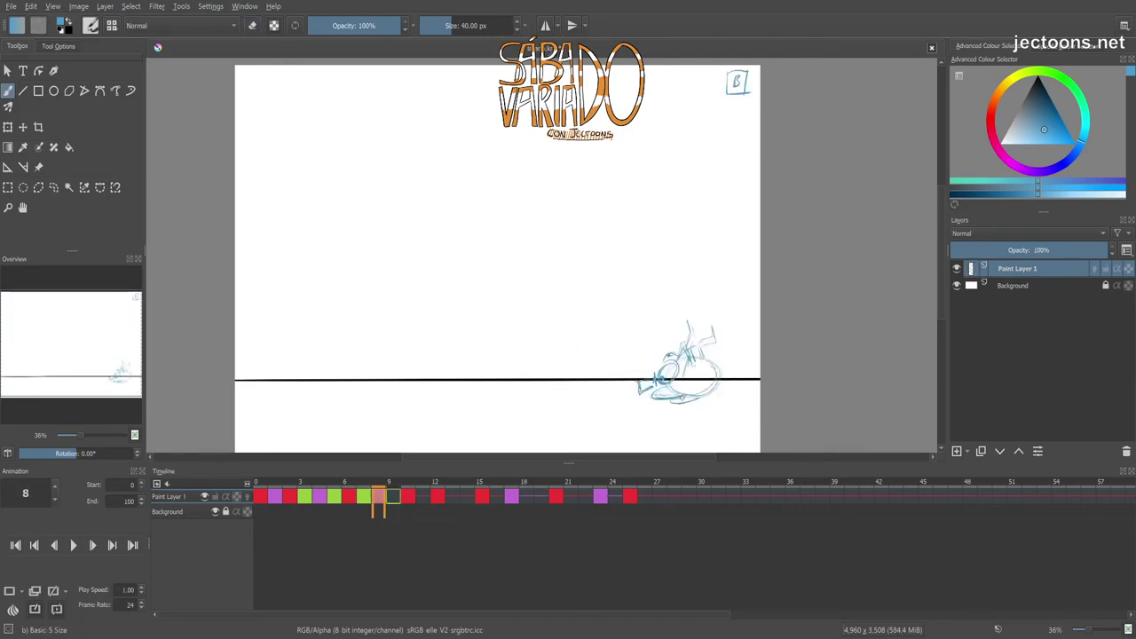
pyautogui.press('Delete')
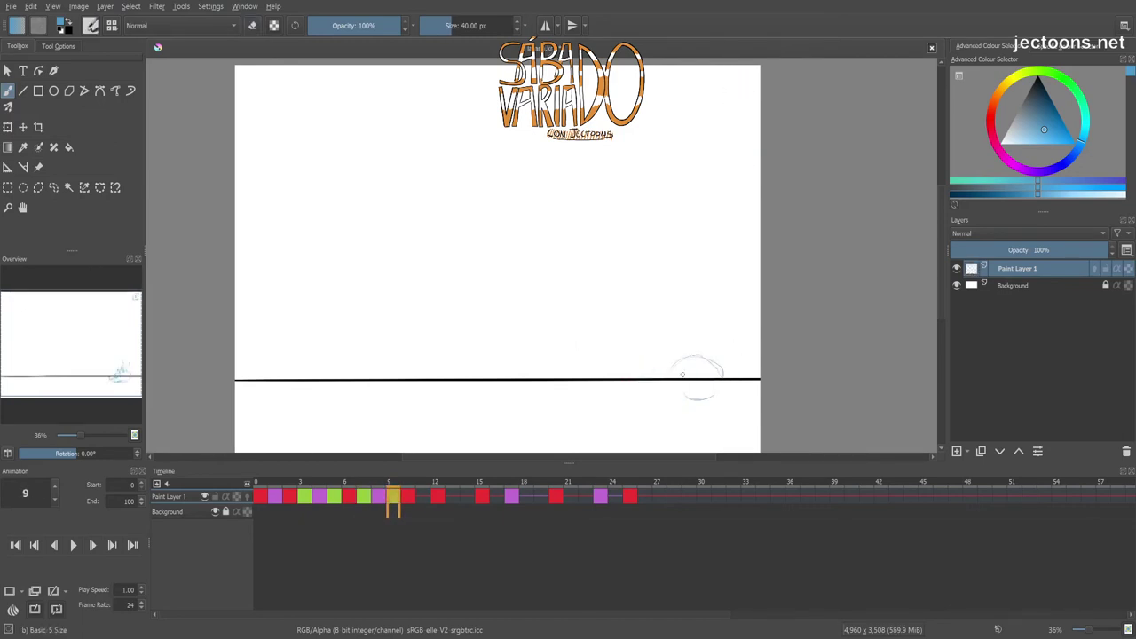
pyautogui.moveTo(669, 397); pyautogui.dragTo(697, 391)
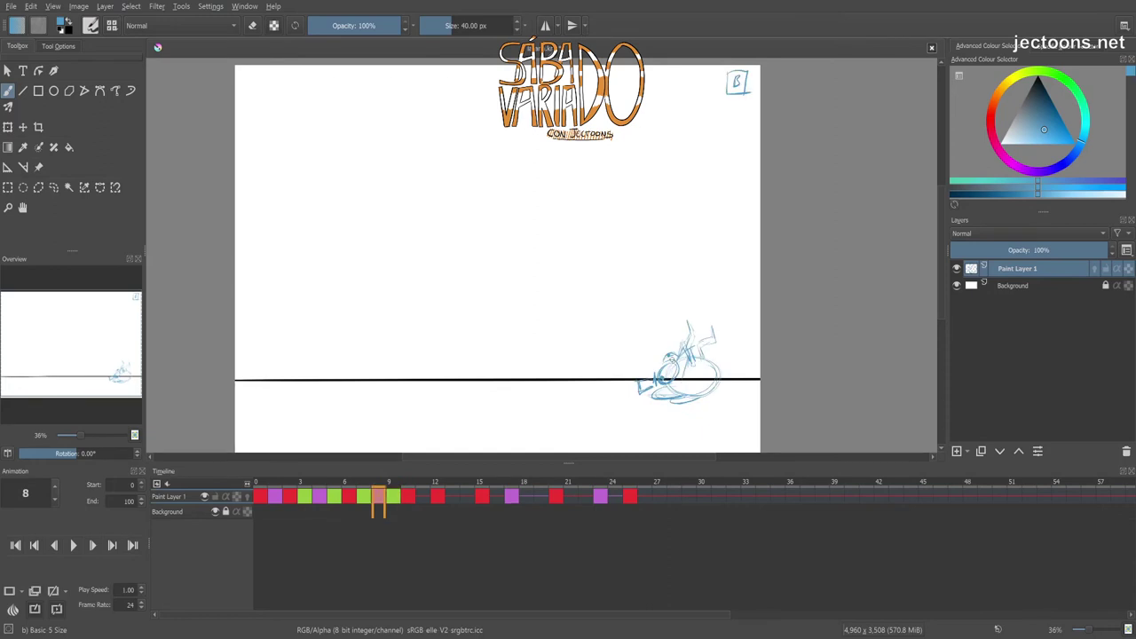
# Step to frames 9 and 10, briefly toggling Transform before returning to the brush.
pyautogui.press('Right')
pyautogui.press('Right')
pyautogui.press('Left')
pyautogui.press('Right')
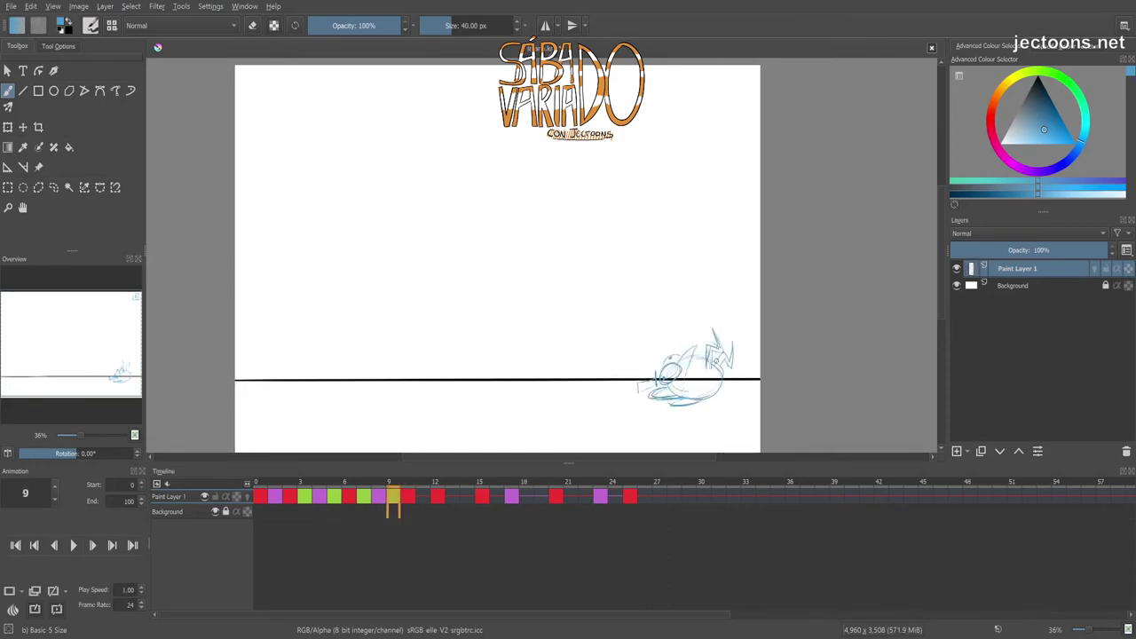
pyautogui.hotkey('ctrl', 't')
pyautogui.press('b')
pyautogui.press('Left')
pyautogui.press('Right')
# Flip around frame 11 to check the motion and undo its inner ellipse.
pyautogui.press('Left')
pyautogui.press('Right')
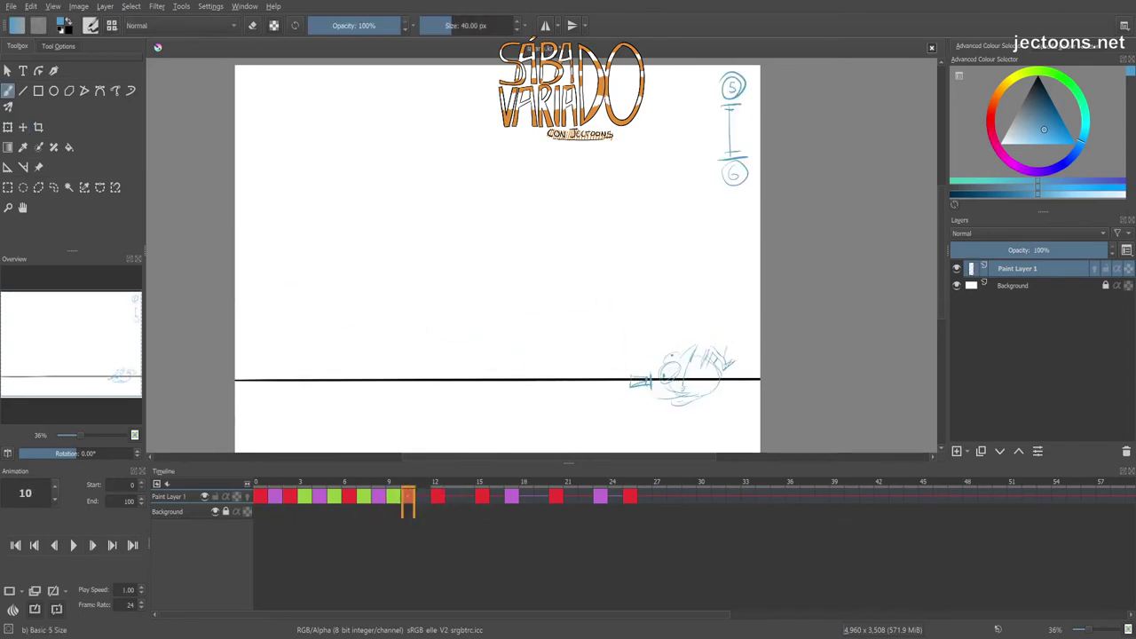
pyautogui.press('Left')
pyautogui.press('Right')
pyautogui.press('Right')
pyautogui.press('Right')
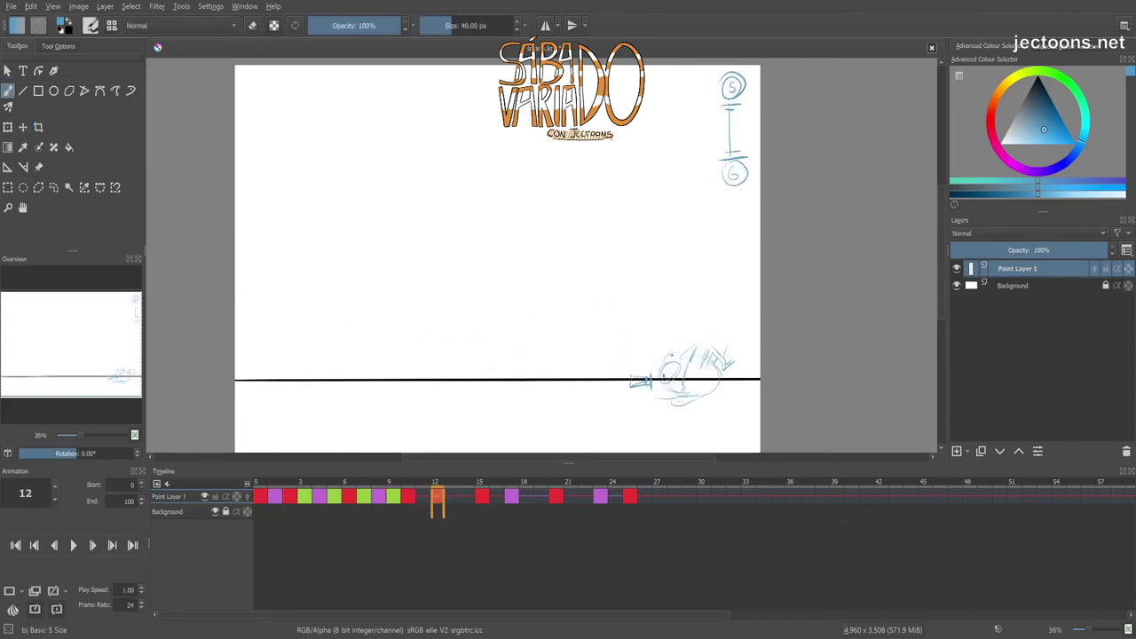
pyautogui.press('Left')
pyautogui.press('Right')
pyautogui.press('Left')
pyautogui.press('Left')
pyautogui.press('Right')
pyautogui.press('Right')
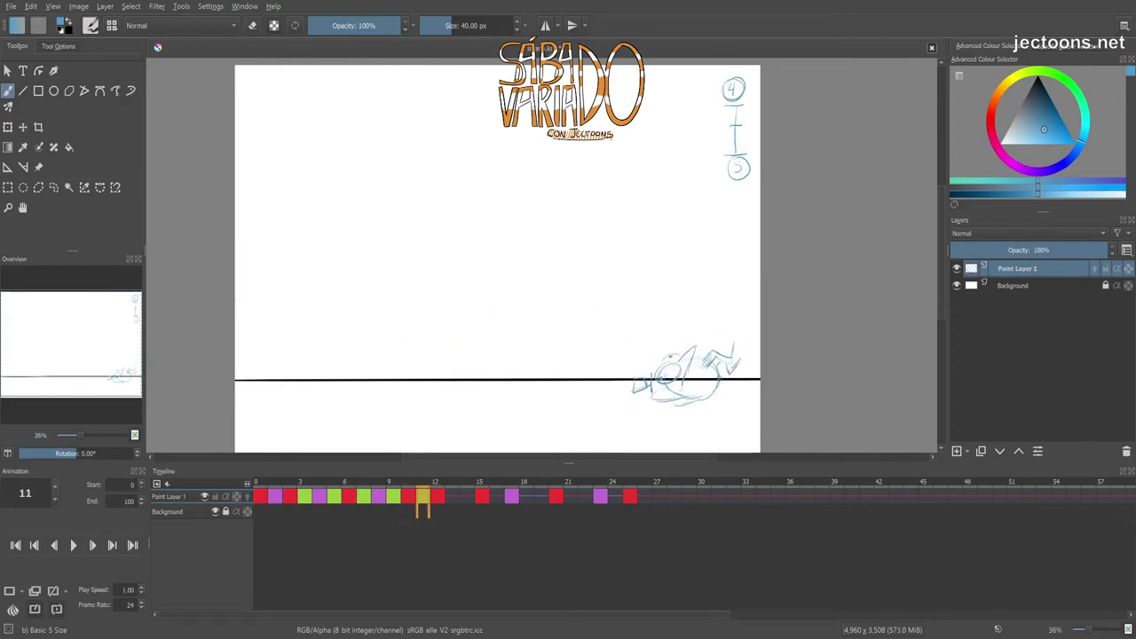
pyautogui.press('Left')
pyautogui.press('Right')
pyautogui.press('Left')
pyautogui.press('Right')
pyautogui.press('Left')
pyautogui.press('Right')
pyautogui.hotkey('ctrl', 'z')
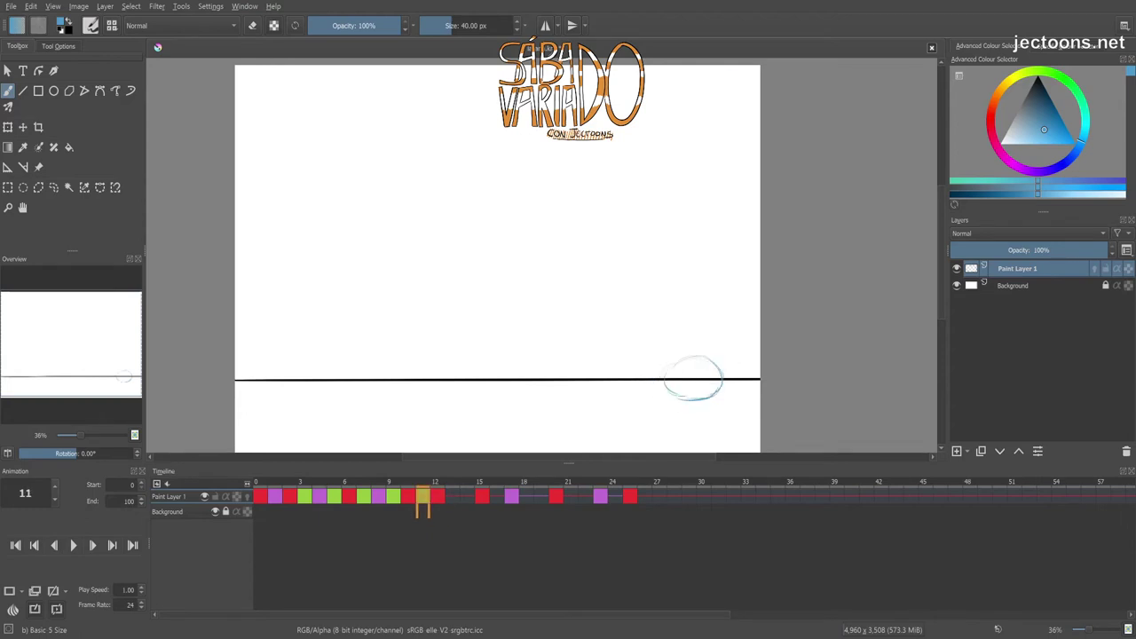
# Toggle onion skins of neighbouring frames on and off, moving ahead to frame 14.
pyautogui.press('.')
pyautogui.press(',')
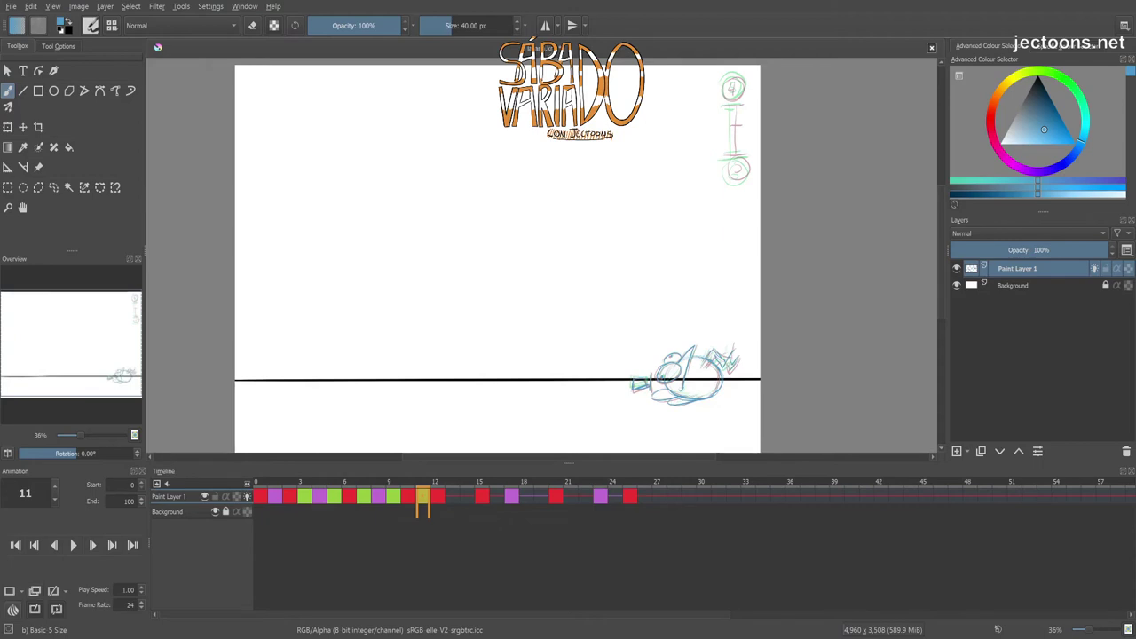
pyautogui.press('.')
pyautogui.press(',')
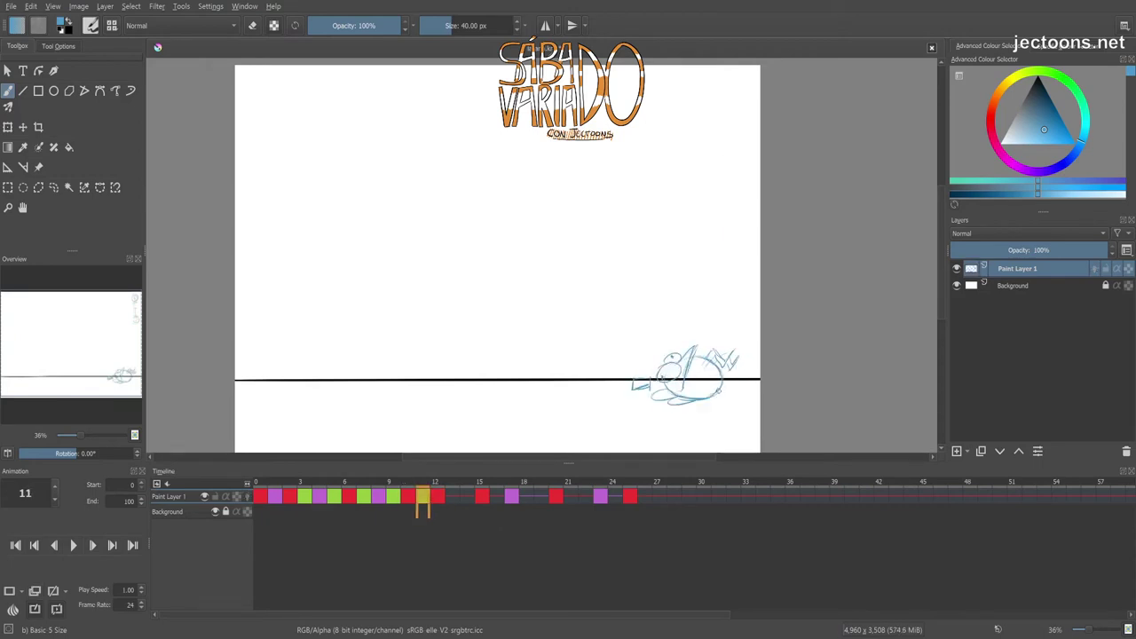
pyautogui.press('.')
pyautogui.press(',')
# Add a blank keyframe at frame 14 for a new frog sketch.
pyautogui.press('e')
pyautogui.press('.')
pyautogui.press('.')
pyautogui.press('.')
pyautogui.press('e')
pyautogui.press('Insert')
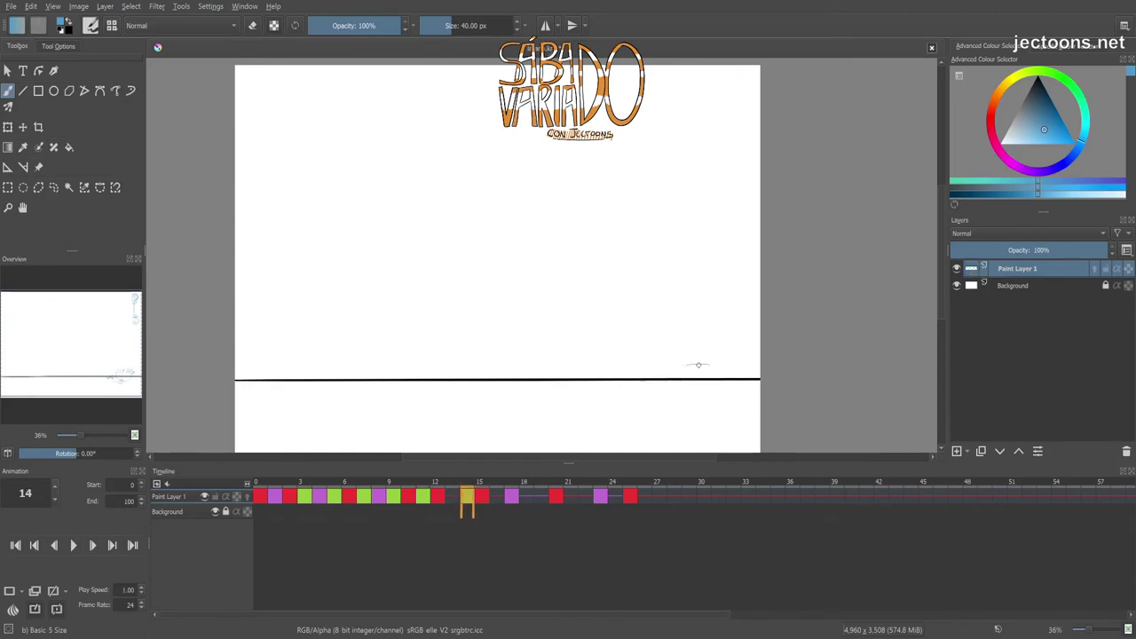
# Flip between frames 14 and 15 to check the new sketch.
pyautogui.press('.')
pyautogui.press(',')
pyautogui.press('.')
pyautogui.press(',')
pyautogui.press('.')
pyautogui.press(',')
pyautogui.press('.')
pyautogui.press(',')
pyautogui.press('.')
pyautogui.press(',')
# Clear frame 13 and restart its frog sketch with a small figure-eight shape.
pyautogui.press('.')
pyautogui.press(',')
pyautogui.press(',')
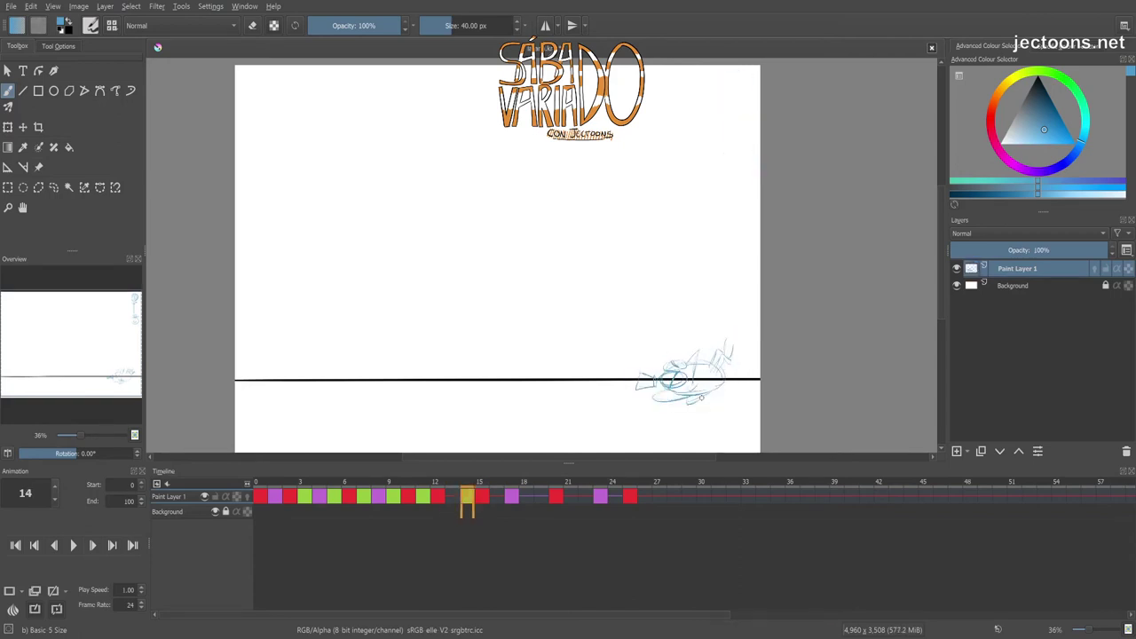
pyautogui.press('Delete')
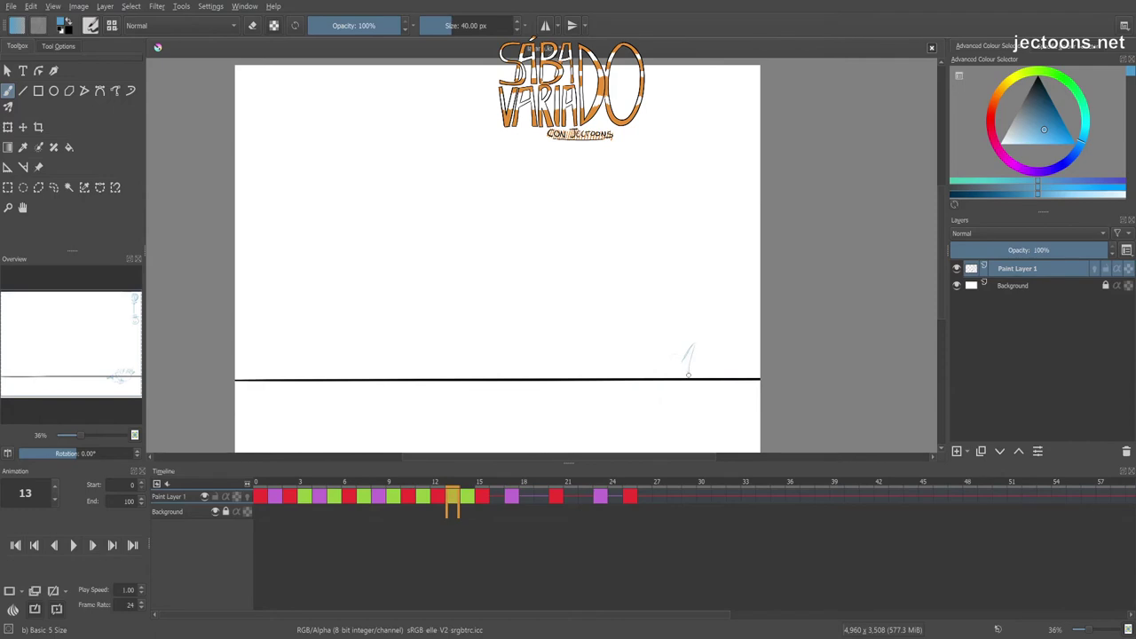
pyautogui.press(',')
pyautogui.press('.')
pyautogui.moveTo(707, 350); pyautogui.dragTo(712, 366)
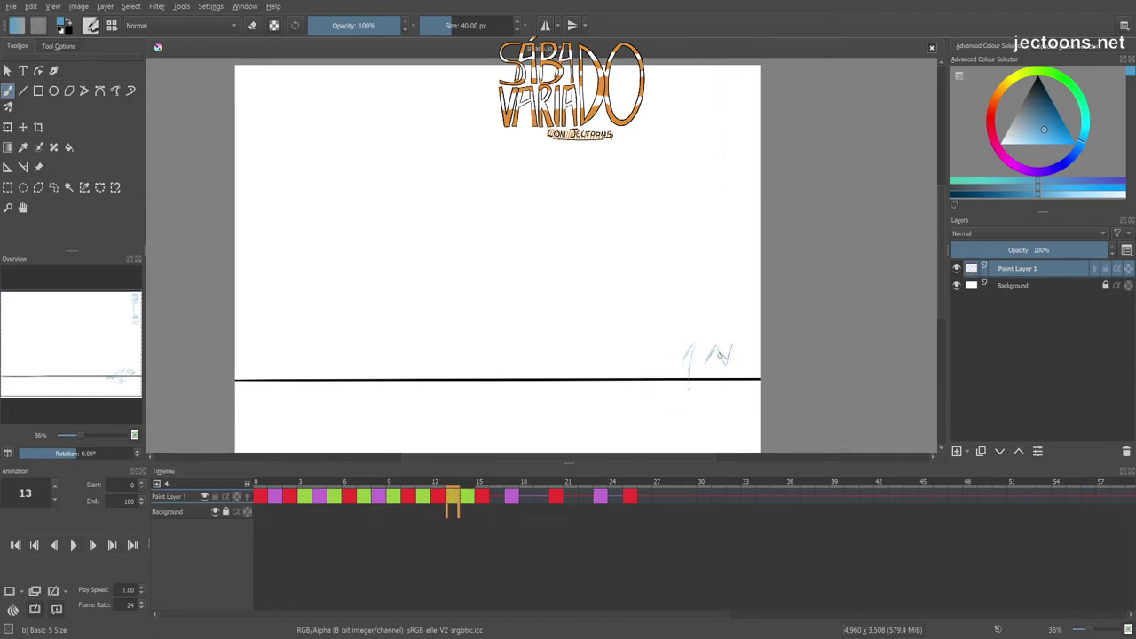
pyautogui.moveTo(674, 354); pyautogui.dragTo(667, 377)
pyautogui.press(',')
pyautogui.press('.')
pyautogui.press(',')
pyautogui.press('.')
# Flip between frames 12, 13 and 14 to compare the frog poses.
pyautogui.press(',')
pyautogui.press('.')
pyautogui.press(',')
pyautogui.press('.')
pyautogui.press(',')
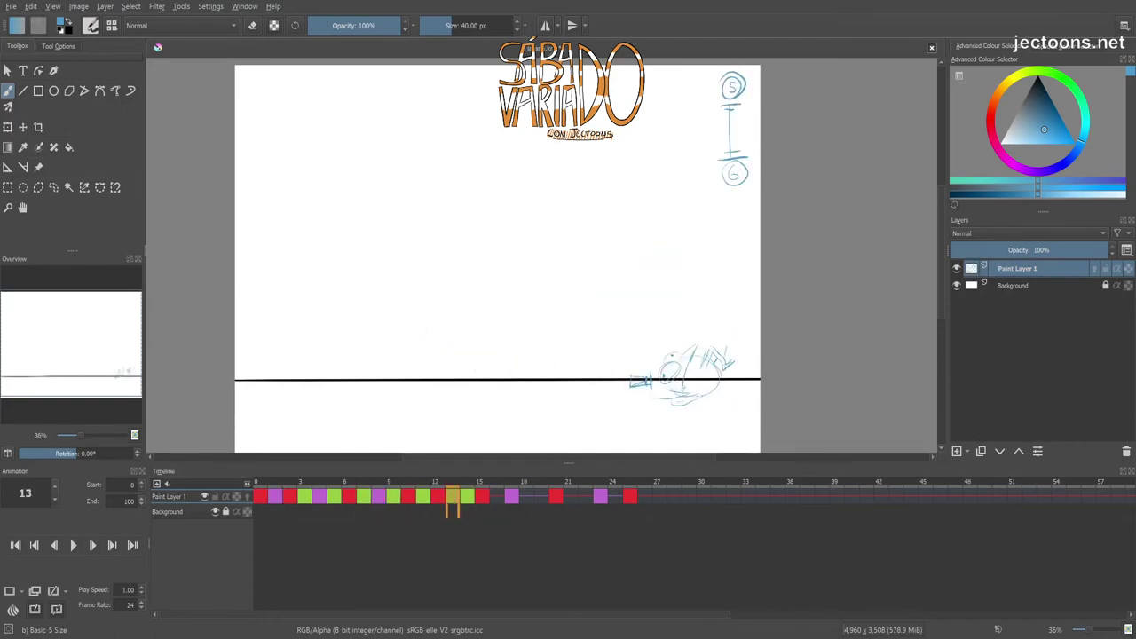
pyautogui.press(',')
pyautogui.press('.')
pyautogui.press(',')
pyautogui.press('.')
pyautogui.press(',')
pyautogui.press('.')
# Draw a large oval, hatching and a lower oval on the frame 13 frog.
pyautogui.moveTo(663, 383); pyautogui.dragTo(730, 347)
pyautogui.press('.')
pyautogui.press(',')
pyautogui.moveTo(665, 390); pyautogui.dragTo(730, 353)
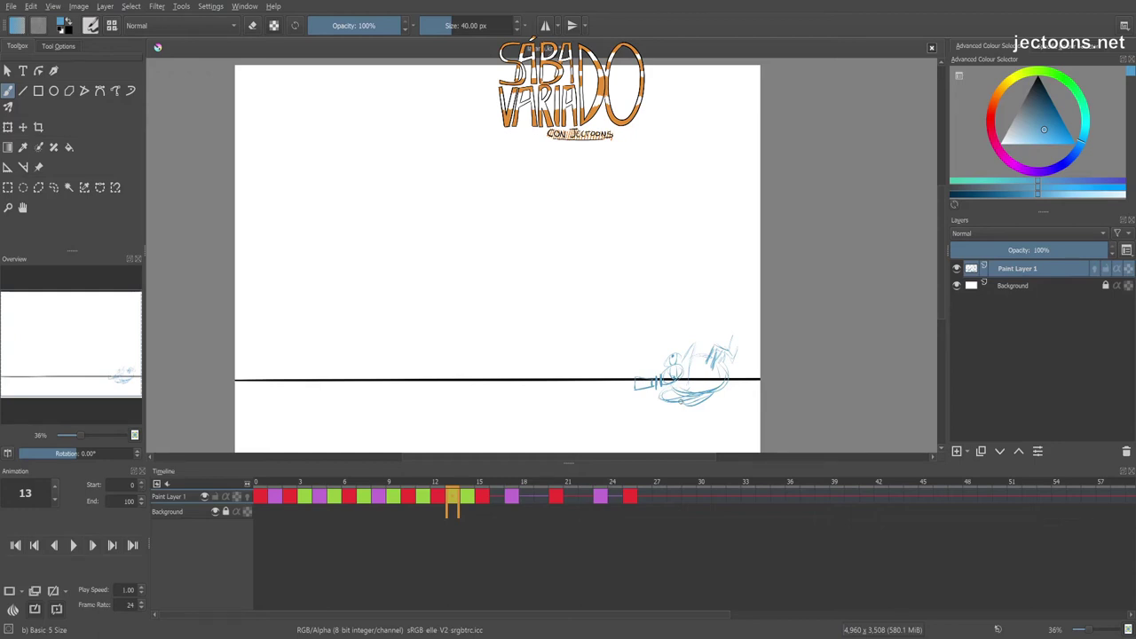
# Clear frame 16 and redraw the frog's squashed body on the ground line.
pyautogui.press('.')
pyautogui.press('.')
pyautogui.press('.')
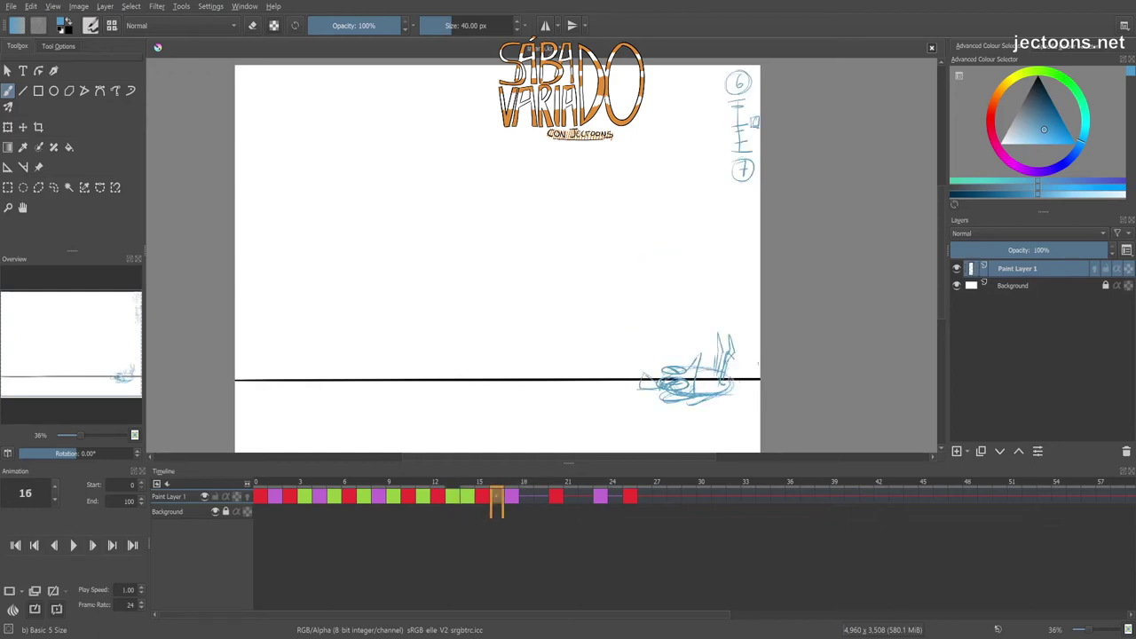
pyautogui.press(',')
pyautogui.press('.')
pyautogui.press('Delete')
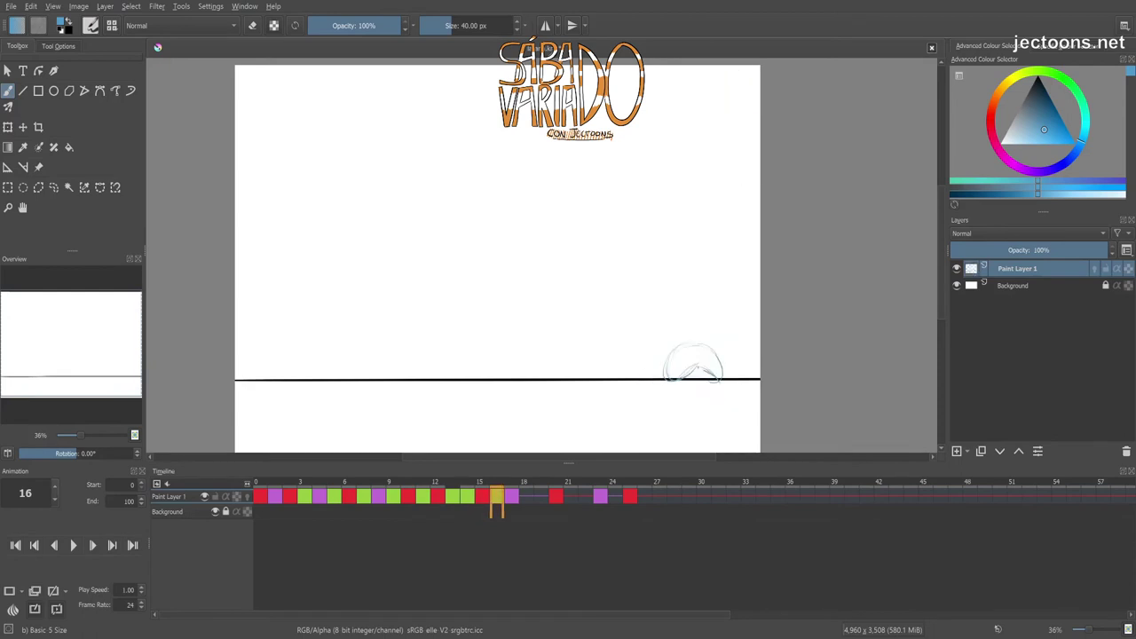
pyautogui.moveTo(665, 376); pyautogui.dragTo(728, 380)
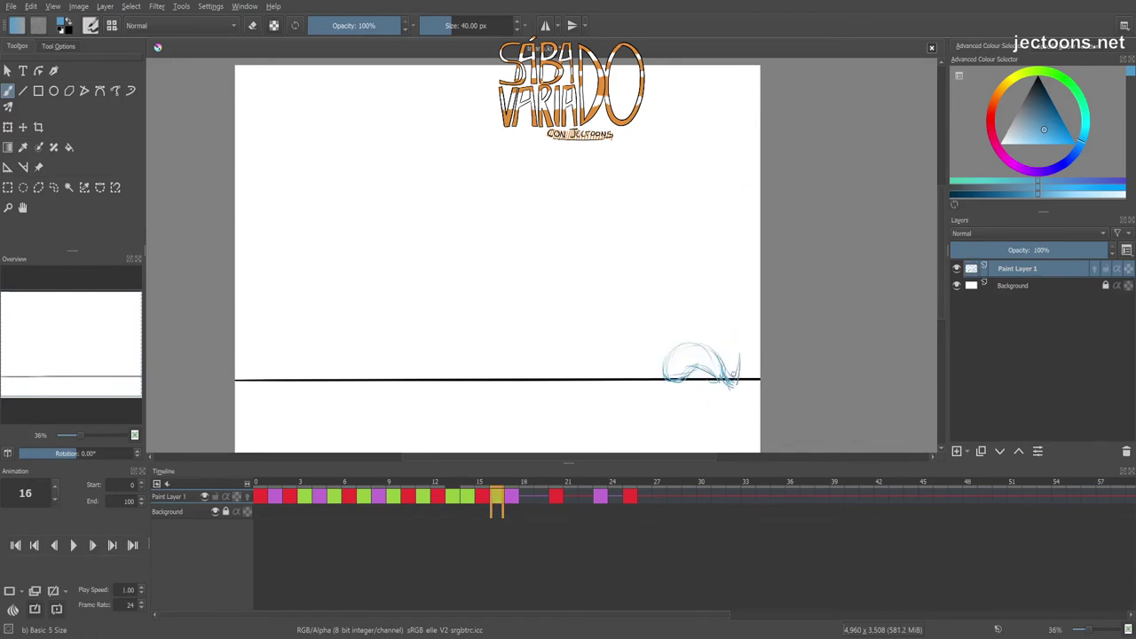
# Check the frame 17 sketch with Transform, then return to the brush on frame 16.
pyautogui.press(',')
pyautogui.press('.')
pyautogui.press('.')
pyautogui.press('.')
pyautogui.press(',')
pyautogui.hotkey('ctrl', 't')
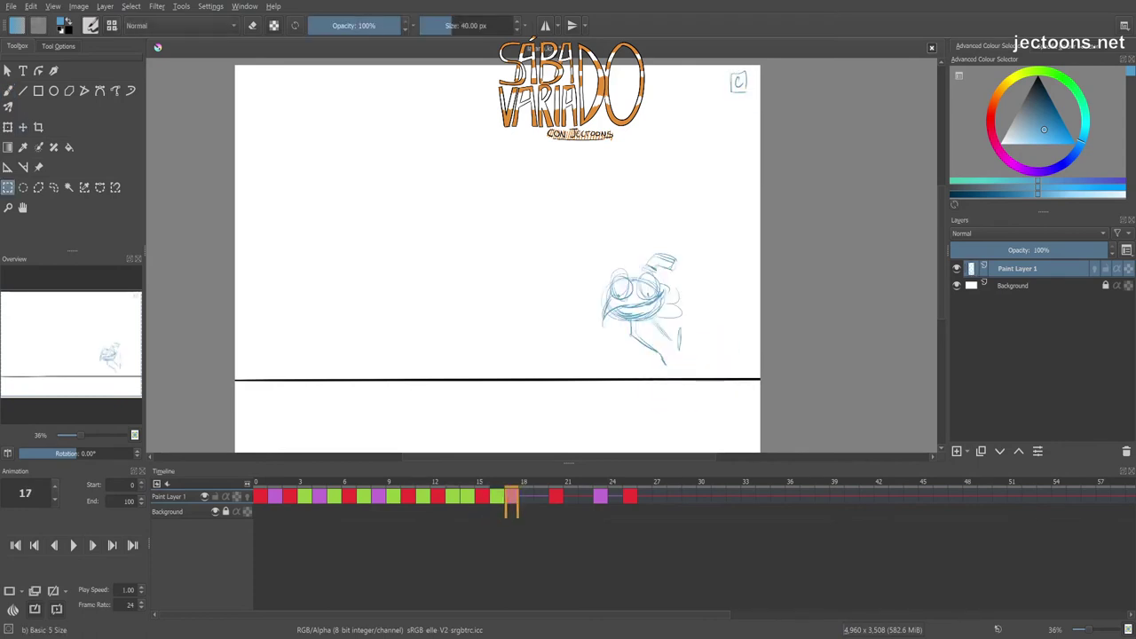
pyautogui.press(',')
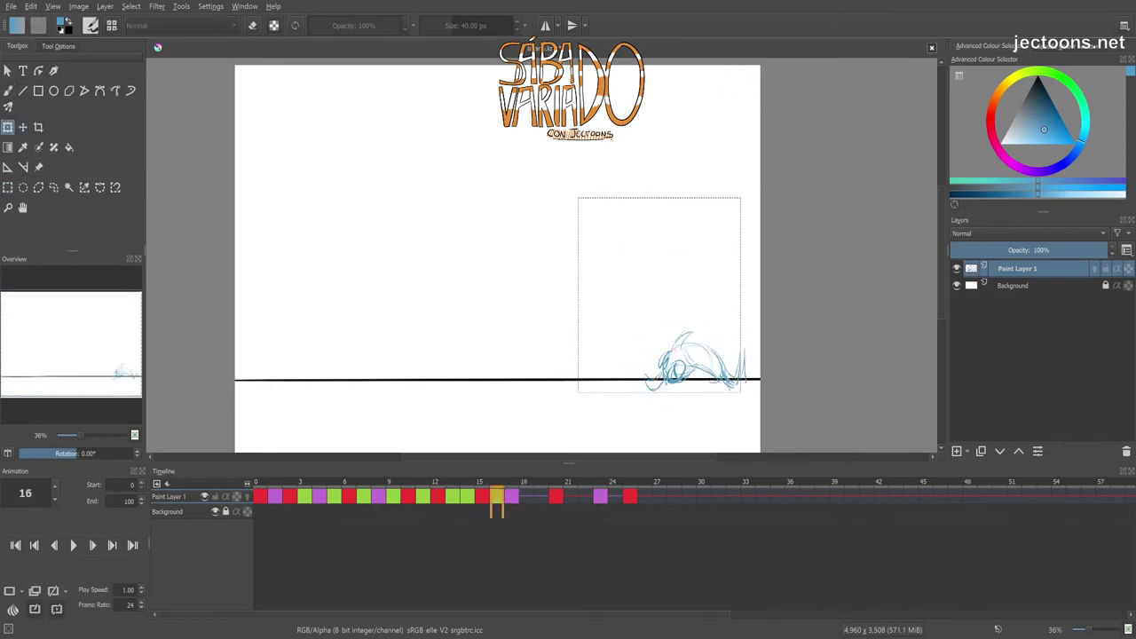
pyautogui.press('b')
pyautogui.press('.')
pyautogui.press(',')
pyautogui.press(',')
pyautogui.press('.')
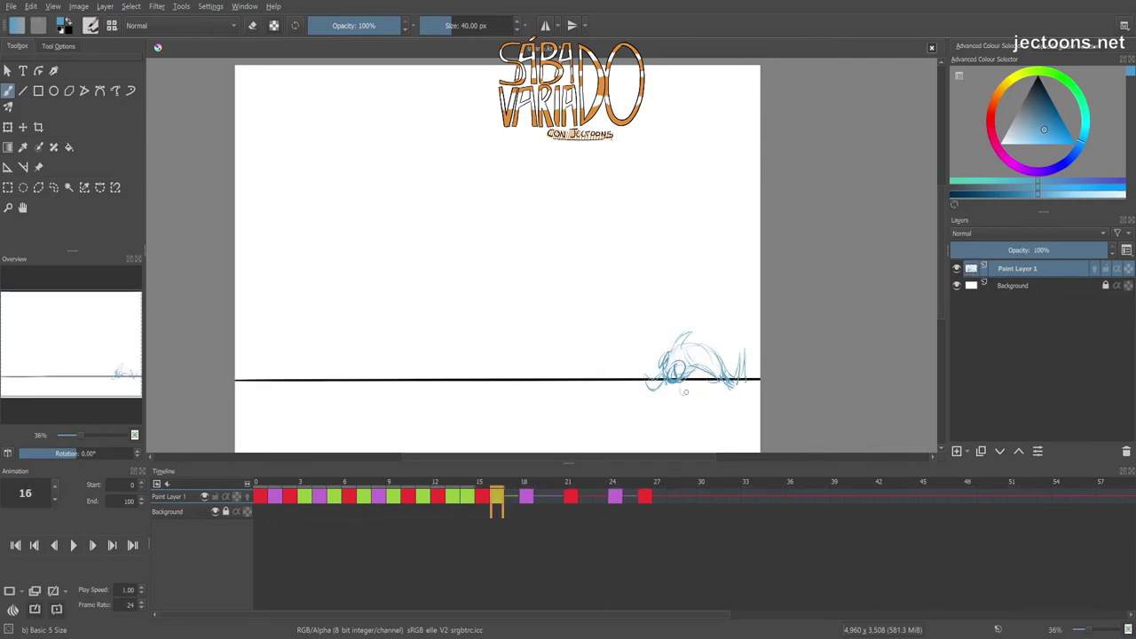
# Flip between frames 14–17 to compare the frog's hop sketches.
pyautogui.press('.')
pyautogui.press(',')
pyautogui.press(',')
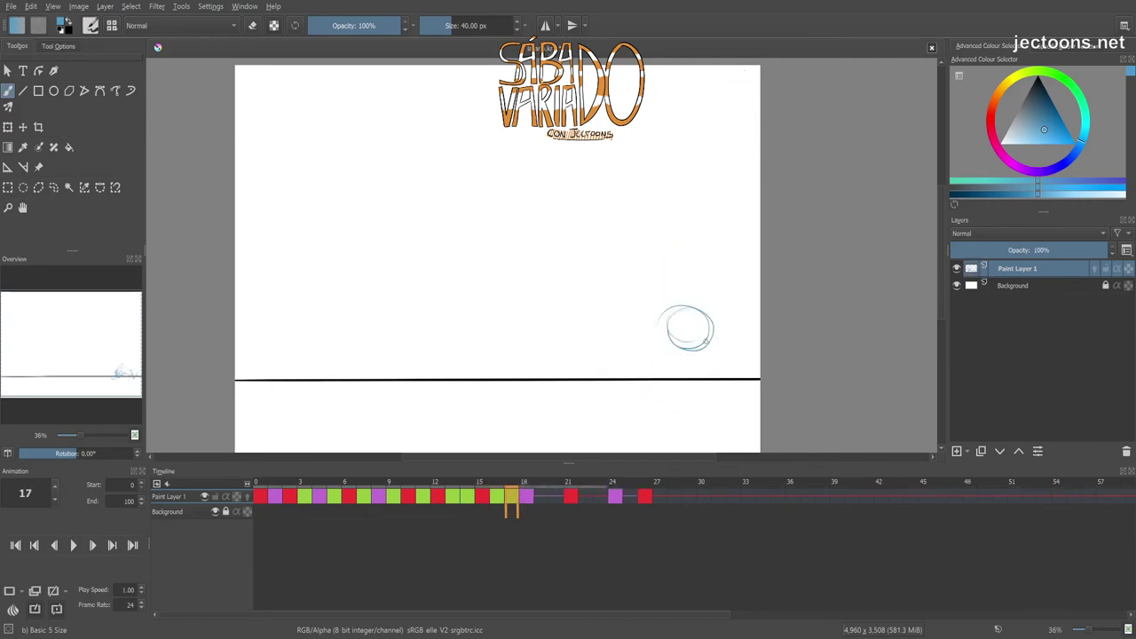
pyautogui.press(',')
pyautogui.press(',')
pyautogui.press('.')
pyautogui.press('.')
pyautogui.press('.')
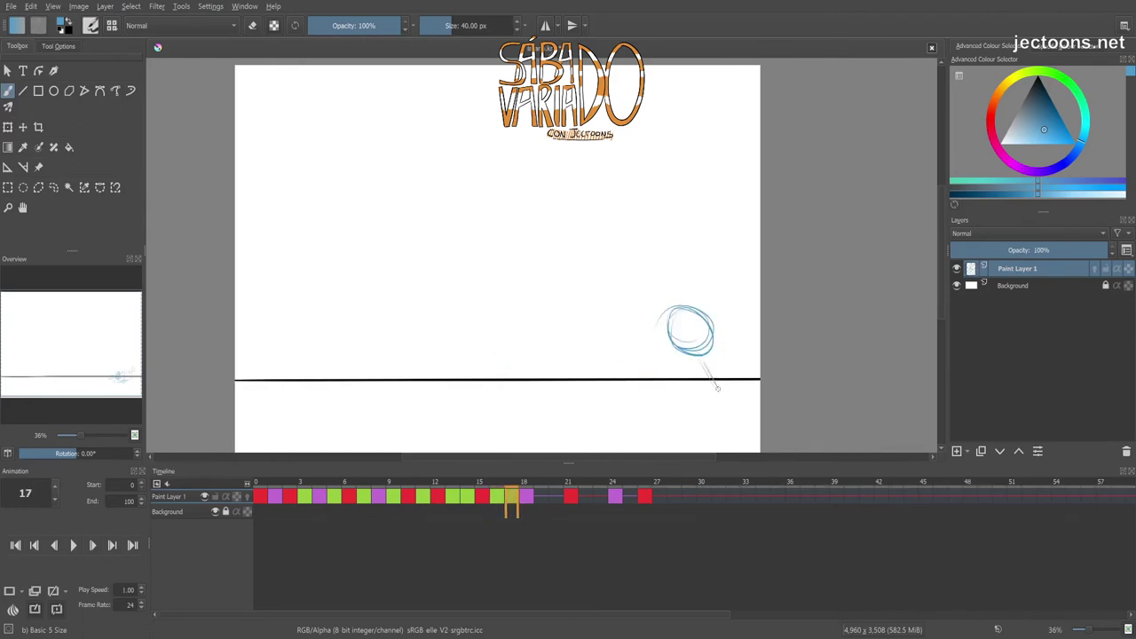
pyautogui.press(',')
# Erase and redraw frame 17's rough circle as the frog standing up.
pyautogui.press('.')
pyautogui.press(',')
pyautogui.press('e')
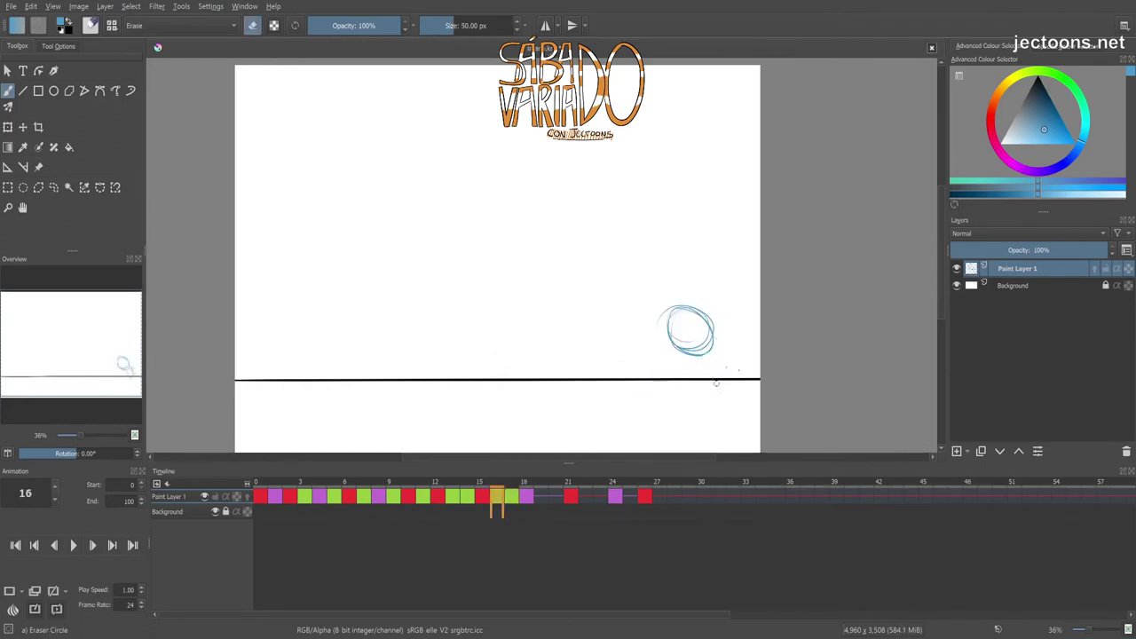
pyautogui.press('.')
pyautogui.press('e')
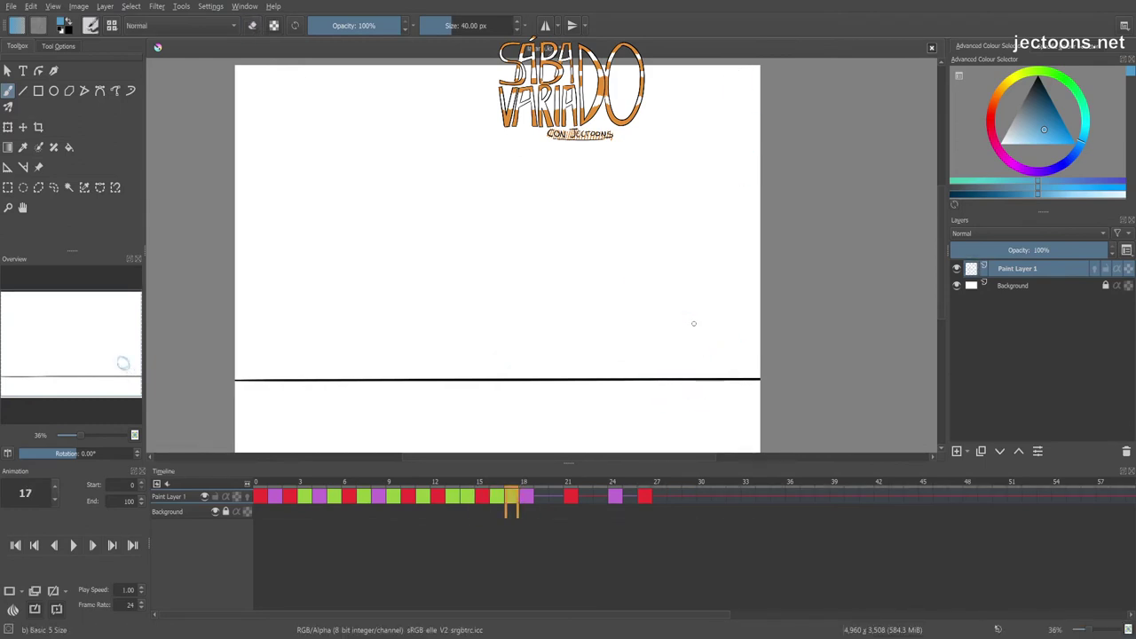
pyautogui.press('.')
pyautogui.press('.')
pyautogui.press(',')
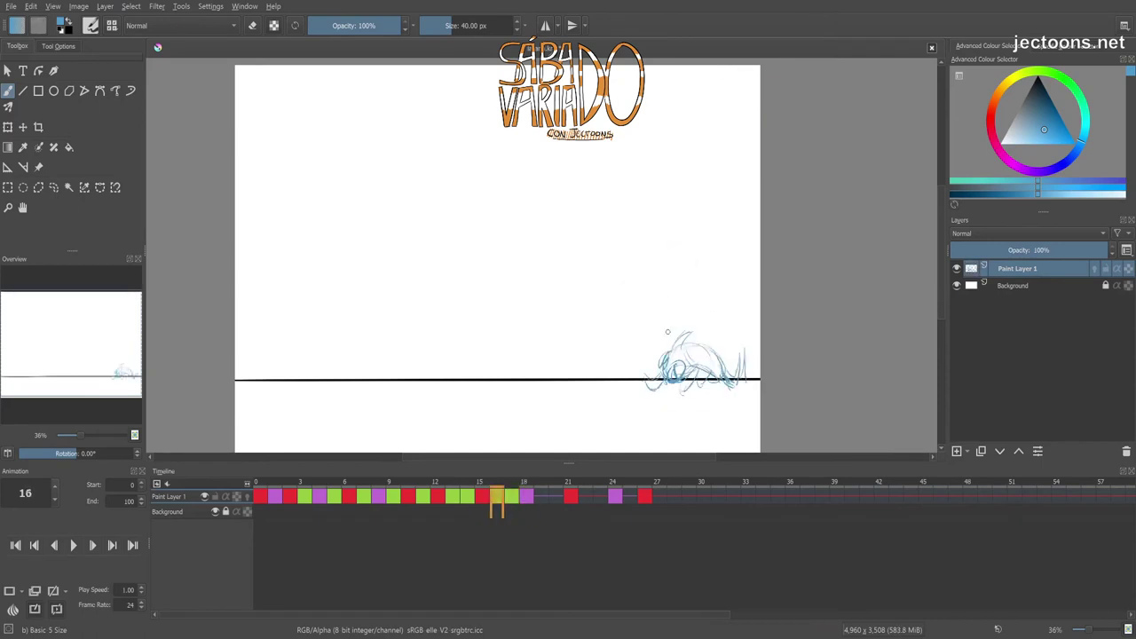
pyautogui.press('e')
pyautogui.press('e')
pyautogui.press('.')
pyautogui.press('.')
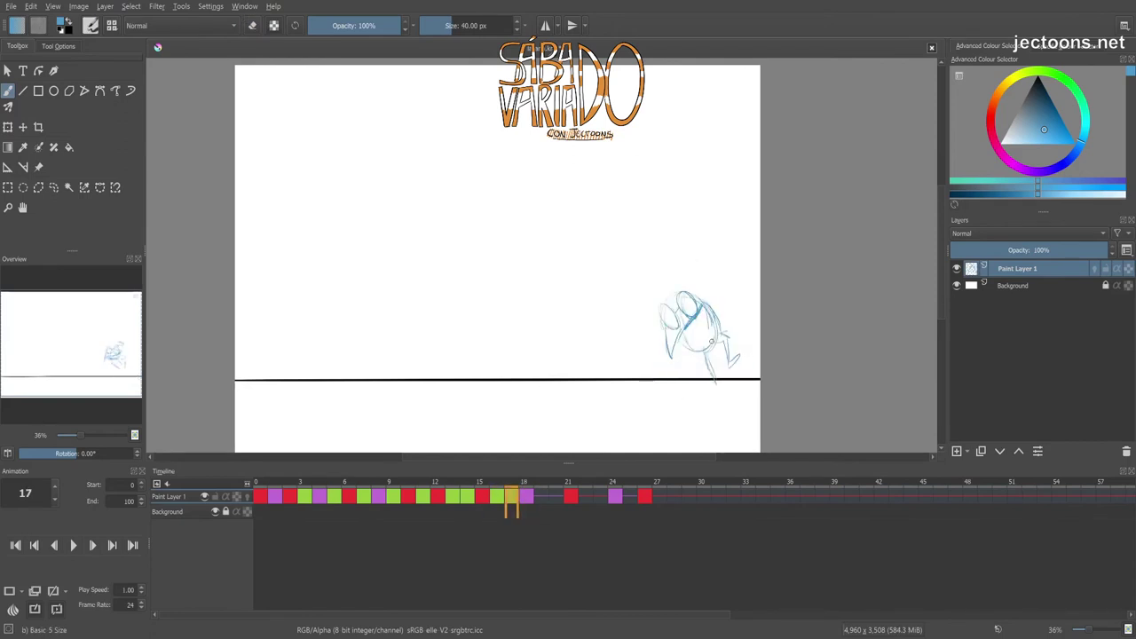
# Reposition frame 17's frog with a transform, checking it against frame 18.
pyautogui.press(',')
pyautogui.hotkey('ctrl', 't')
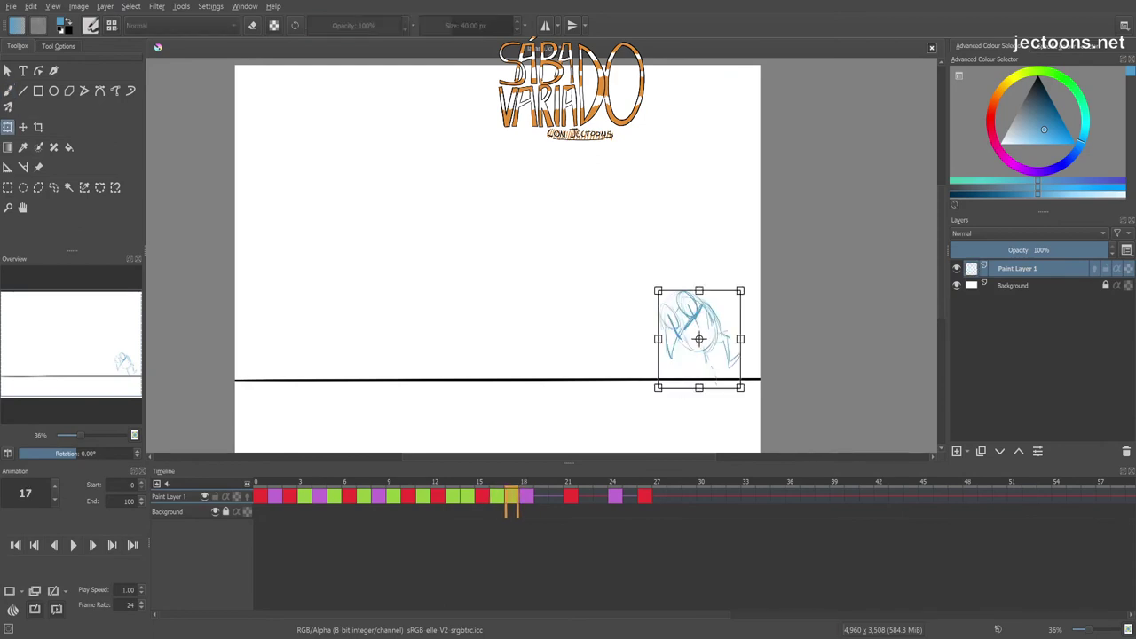
pyautogui.press('.')
pyautogui.press(',')
pyautogui.press('.')
pyautogui.press('b')
pyautogui.press(',')
pyautogui.press(',')
pyautogui.press(',')
pyautogui.press(',')
# Check the hop through frames 12–18 and transform the current drawing again.
pyautogui.press('.')
pyautogui.press('.')
pyautogui.press('.')
pyautogui.press('.')
pyautogui.press('.')
pyautogui.press('.')
pyautogui.hotkey('ctrl', 't')
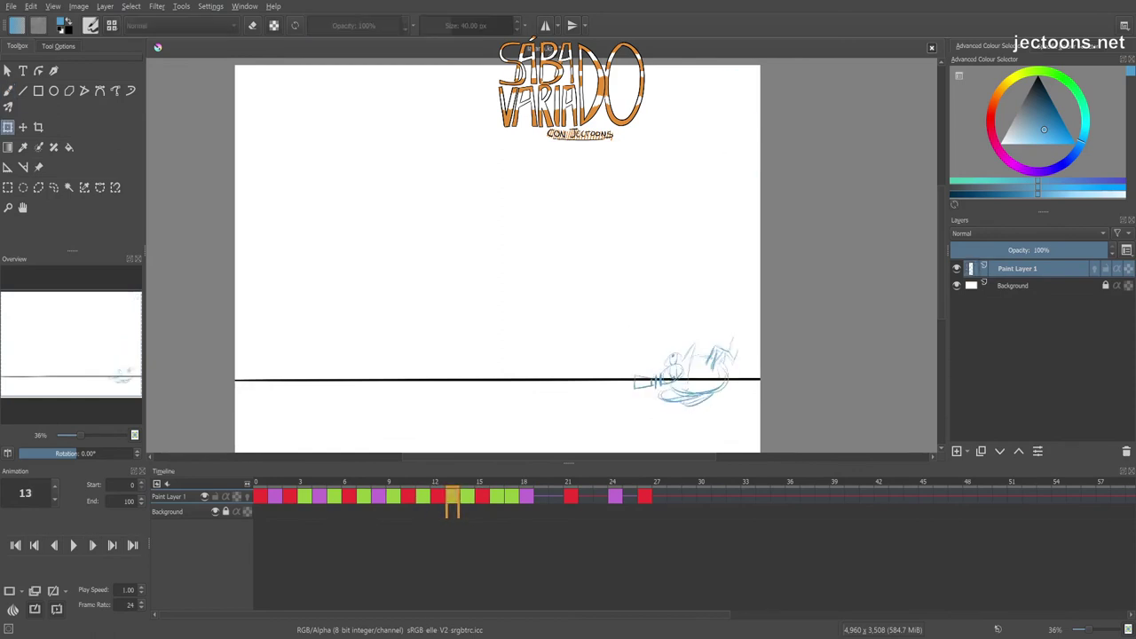
pyautogui.press(',')
# Step through frames 18–21 to review the sequence.
pyautogui.press('.')
pyautogui.press('.')
pyautogui.press('.')
pyautogui.press('b')
pyautogui.press(',')
pyautogui.press('.')
pyautogui.press('.')
pyautogui.press(',')
pyautogui.press('.')
pyautogui.press('.')
pyautogui.press('.')
pyautogui.press(',')
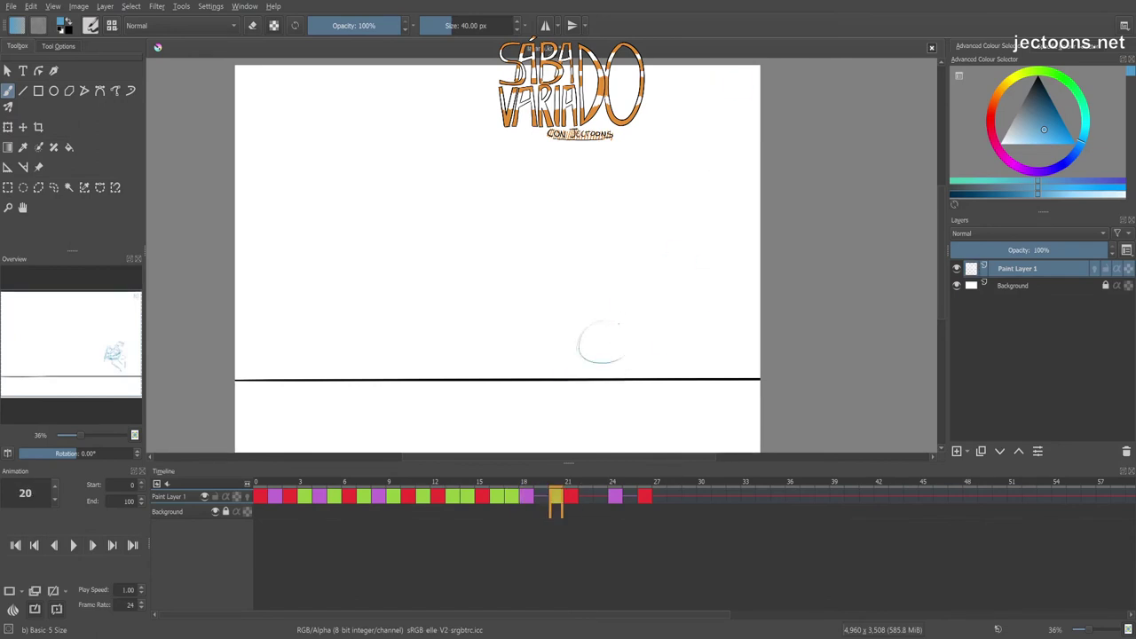
# Add a curved stroke across the ellipse on frame 20, comparing with frame 19.
pyautogui.press(',')
pyautogui.press('.')
pyautogui.press(',')
pyautogui.press('.')
pyautogui.moveTo(578, 333); pyautogui.dragTo(622, 325)
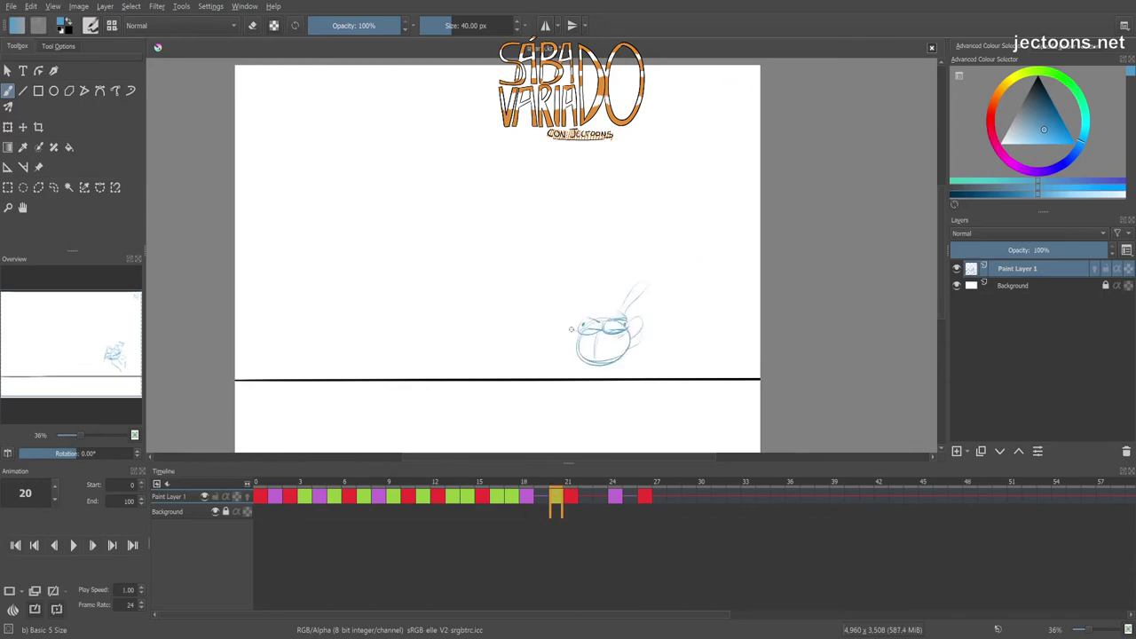
# Compare frames 19–21, play the animation, and transform the current drawing.
pyautogui.press('.')
pyautogui.press(',')
pyautogui.press(',')
pyautogui.press('.')
pyautogui.press('.')
pyautogui.press('space')
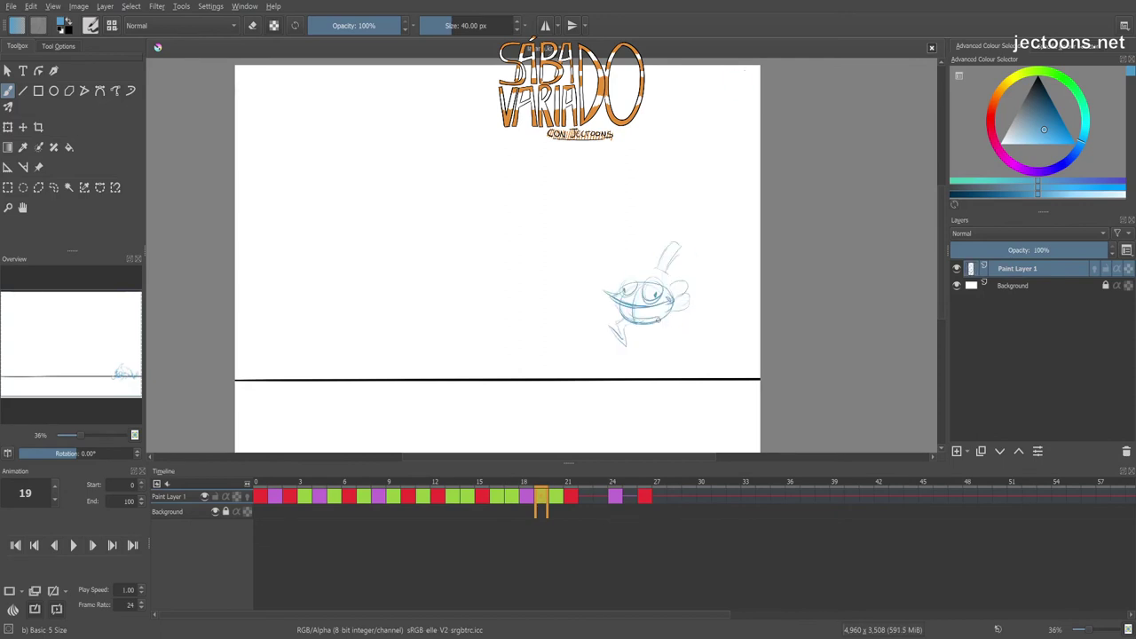
pyautogui.hotkey('ctrl', 't')
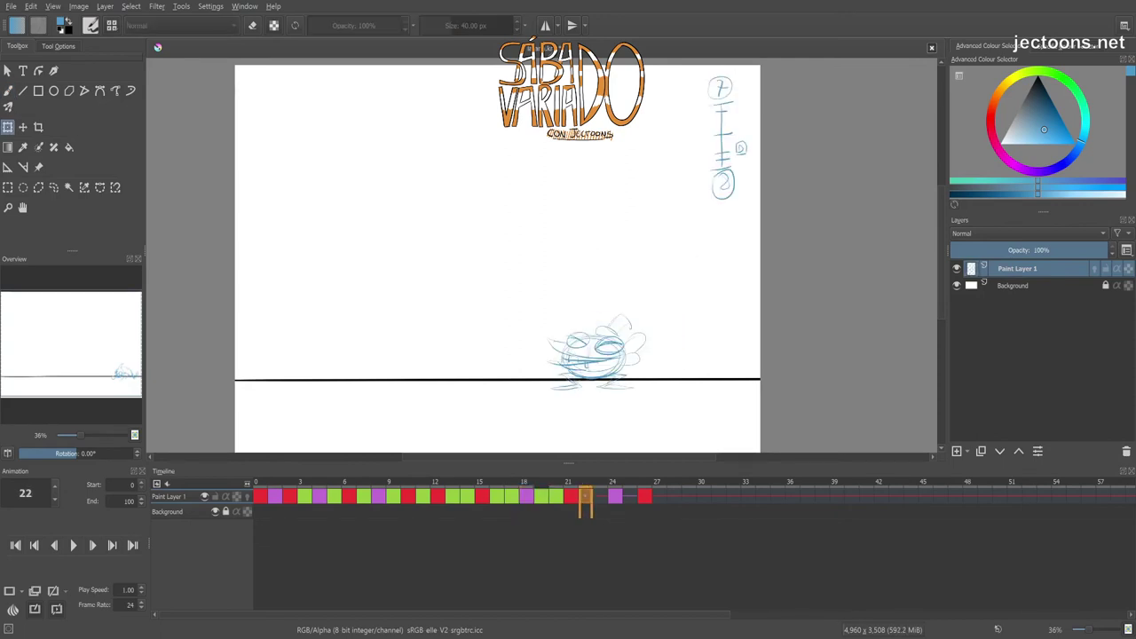
pyautogui.press('b')
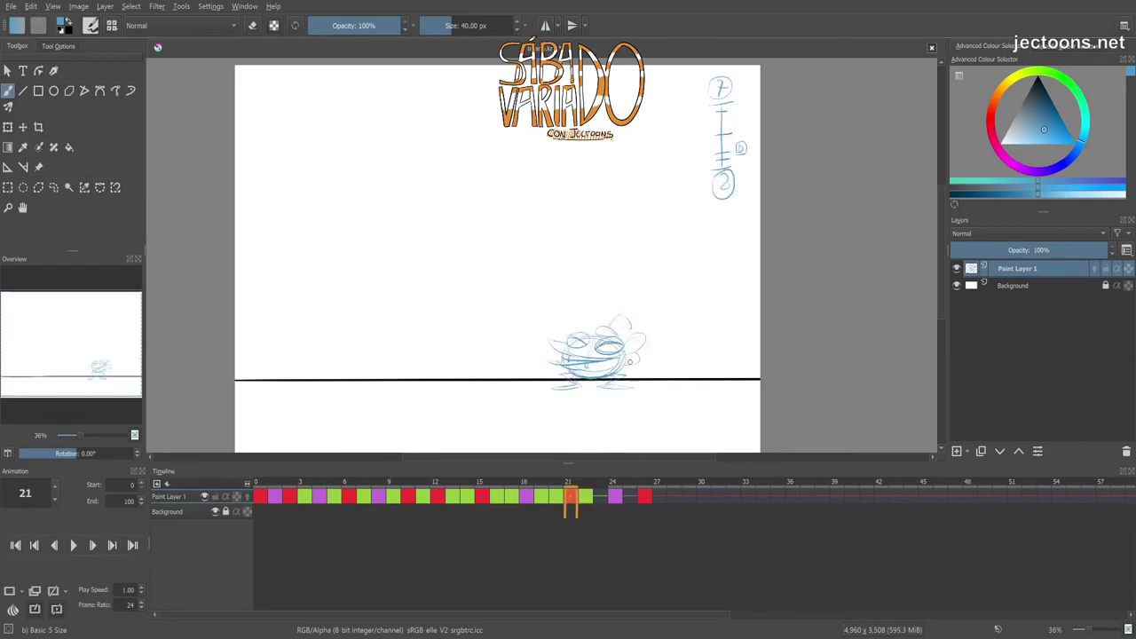
# Draw the frog's eyes inside the head circle and play back to check timing.
pyautogui.press('Left')
pyautogui.moveTo(479, 226)
pyautogui.mouseDown()
pyautogui.moveTo(532, 209)
pyautogui.moveTo(608, 214)
pyautogui.mouseUp()
pyautogui.moveTo(476, 232); pyautogui.dragTo(612, 209)
pyautogui.press('space')
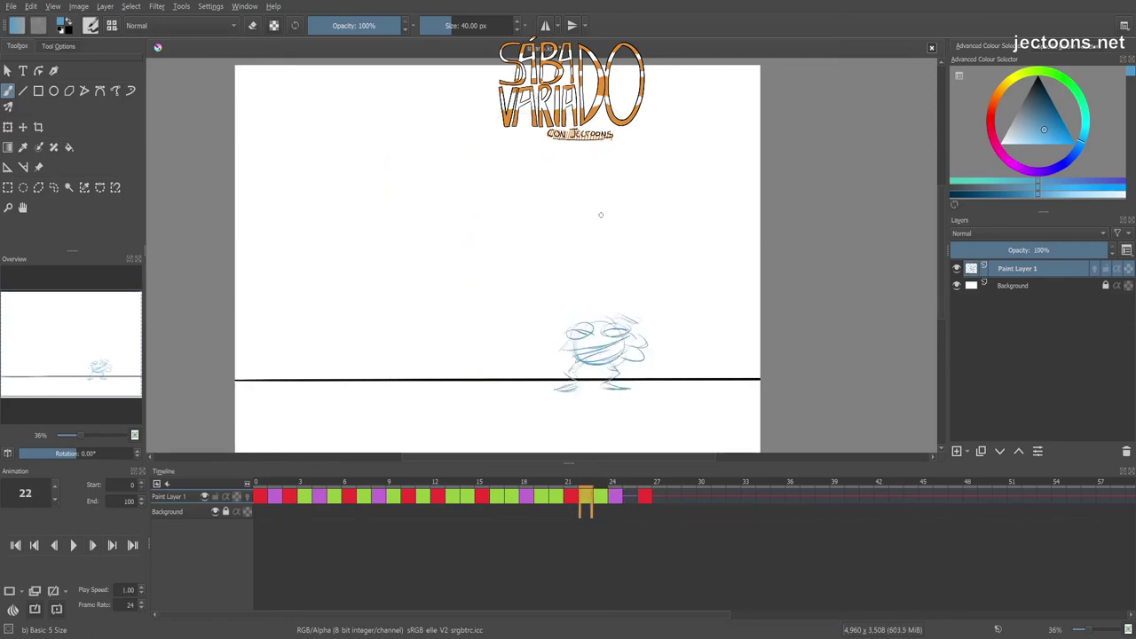
pyautogui.press('space')
# On frame 23, add strokes under the head, across the face and at its right side.
pyautogui.moveTo(528, 323)
pyautogui.mouseDown()
pyautogui.moveTo(543, 344)
pyautogui.moveTo(613, 375)
pyautogui.mouseUp()
pyautogui.press('space')
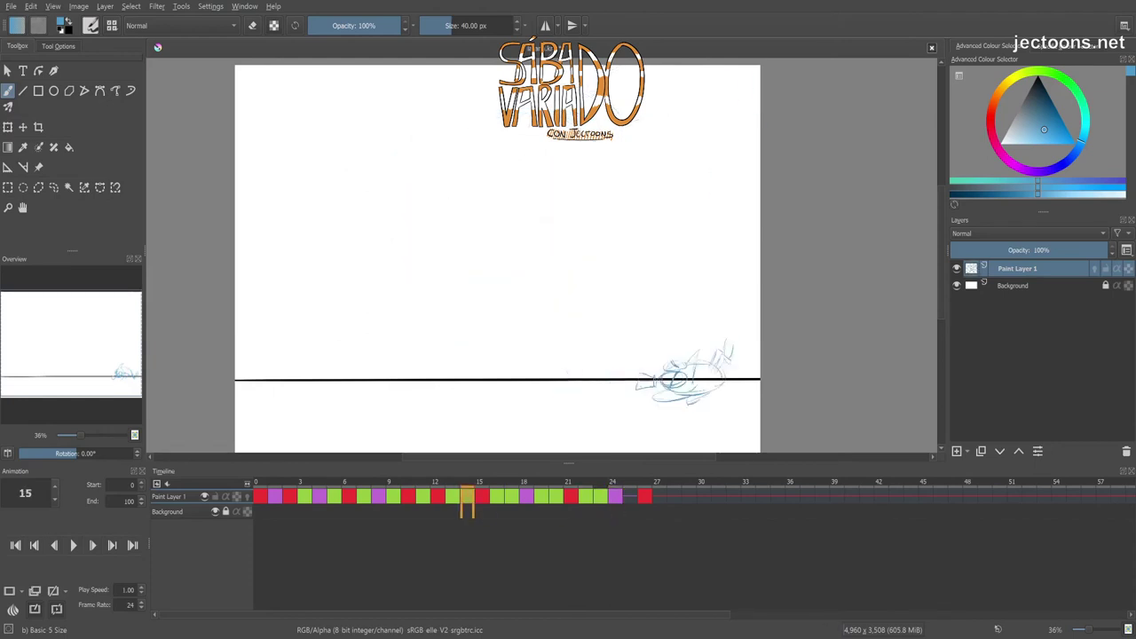
pyautogui.press('space')
pyautogui.moveTo(484, 292)
pyautogui.mouseDown()
pyautogui.moveTo(621, 235)
pyautogui.moveTo(619, 248)
pyautogui.mouseUp()
pyautogui.press('Left')
pyautogui.press('Right')
pyautogui.moveTo(612, 197); pyautogui.dragTo(626, 273)
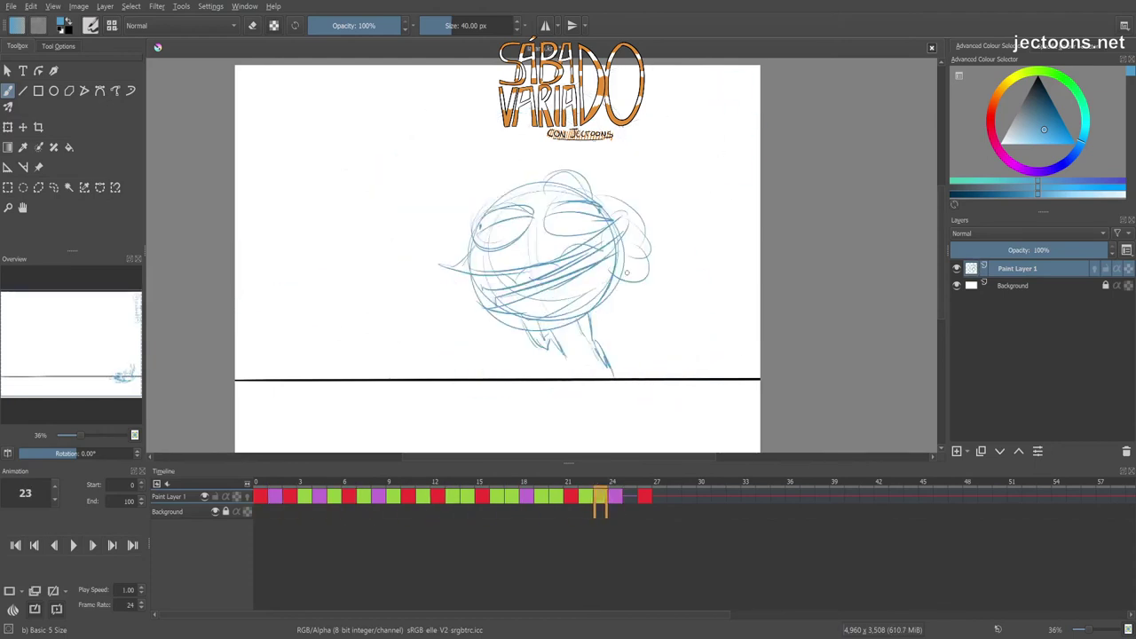
# Move to the empty frame 25, using frames 24 and 26 as reference.
pyautogui.press('Right')
pyautogui.press('Right')
pyautogui.press('Left')
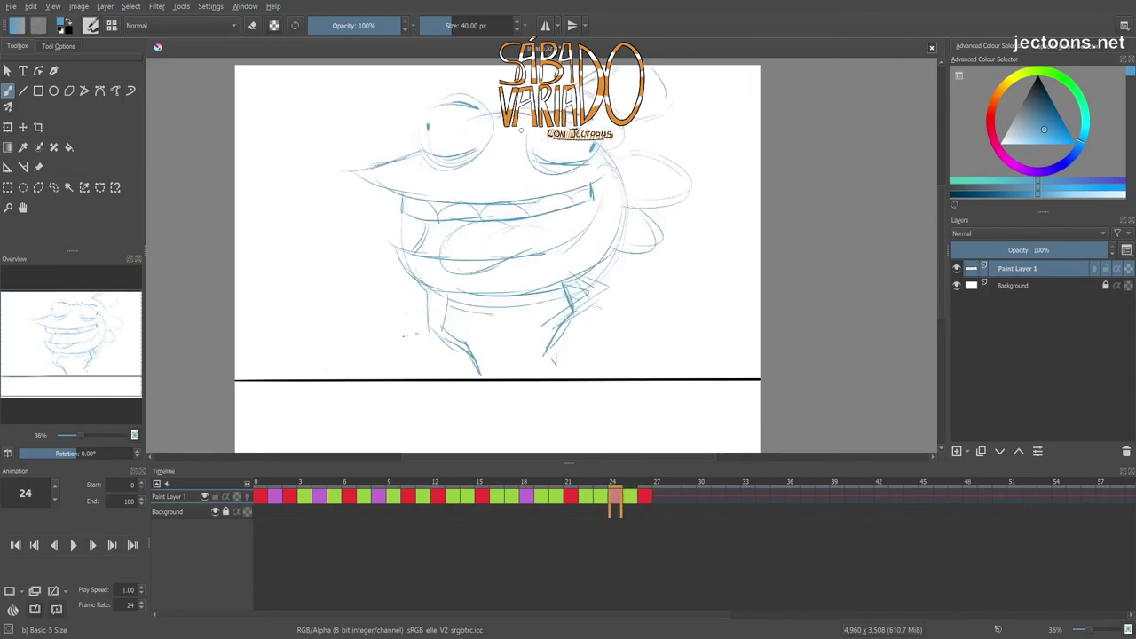
pyautogui.press('Right')
pyautogui.hotkey('ctrl', 't')
pyautogui.press('b')
pyautogui.press('Left')
pyautogui.press('Right')
# Sketch the first body and leg strokes on frame 25, onion-flipping to frames 24 and 26.
pyautogui.press('Right')
pyautogui.press('Left')
pyautogui.moveTo(528, 295)
pyautogui.mouseDown()
pyautogui.moveTo(430, 285)
pyautogui.moveTo(411, 339)
pyautogui.mouseUp()
pyautogui.press('Left')
pyautogui.press('Right')
pyautogui.press('Right')
pyautogui.press('Left')
pyautogui.press('Left')
pyautogui.press('Right')
pyautogui.moveTo(568, 302); pyautogui.dragTo(559, 359)
pyautogui.press('Left')
pyautogui.press('Right')
# Draw the frog's wide mouth, body curves and right-side arm on frame 25, then erase touch-ups.
pyautogui.press('Left')
pyautogui.press('Right')
pyautogui.moveTo(372, 147)
pyautogui.mouseDown()
pyautogui.moveTo(412, 152)
pyautogui.moveTo(486, 197)
pyautogui.mouseUp()
pyautogui.moveTo(540, 188); pyautogui.dragTo(420, 184)
pyautogui.press('Left')
pyautogui.press('Right')
pyautogui.moveTo(619, 163); pyautogui.dragTo(657, 176)
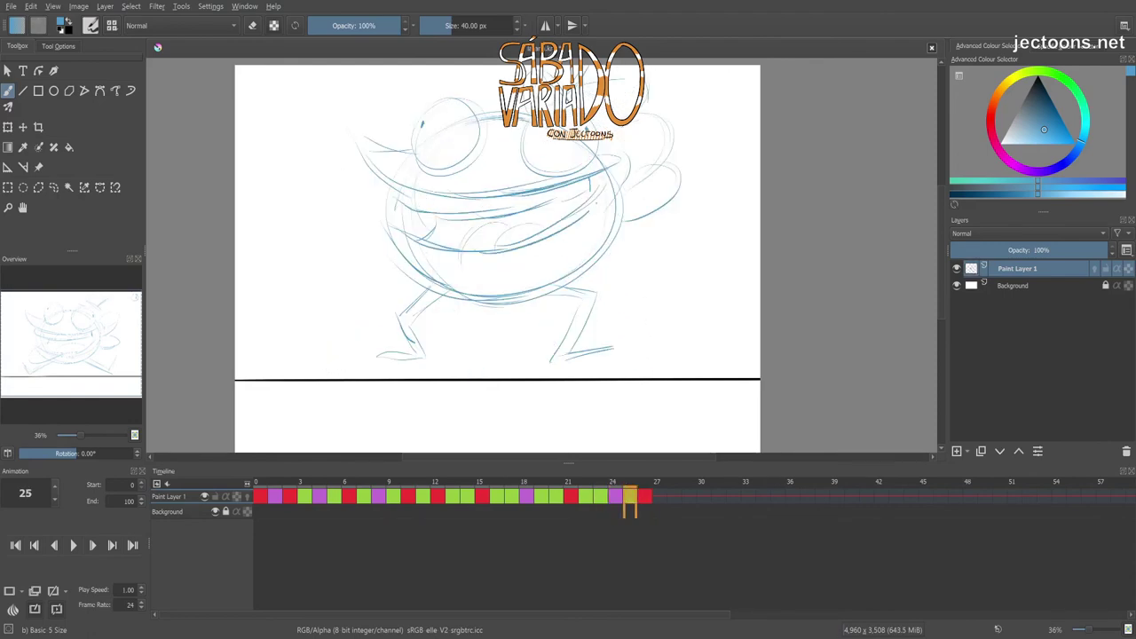
pyautogui.press('e')
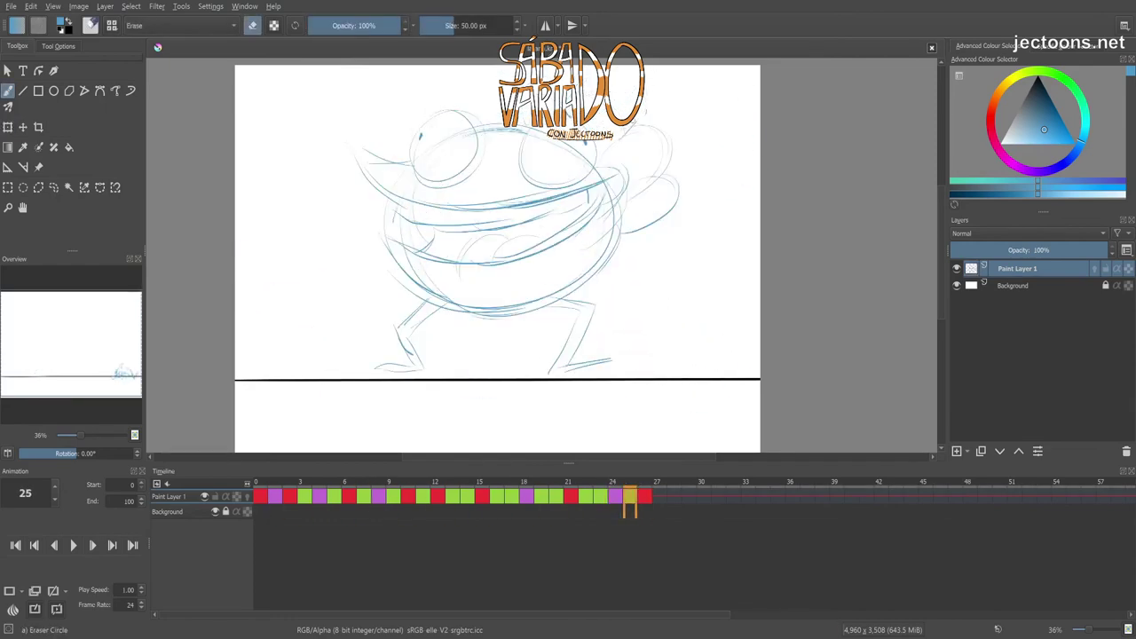
pyautogui.press('e')
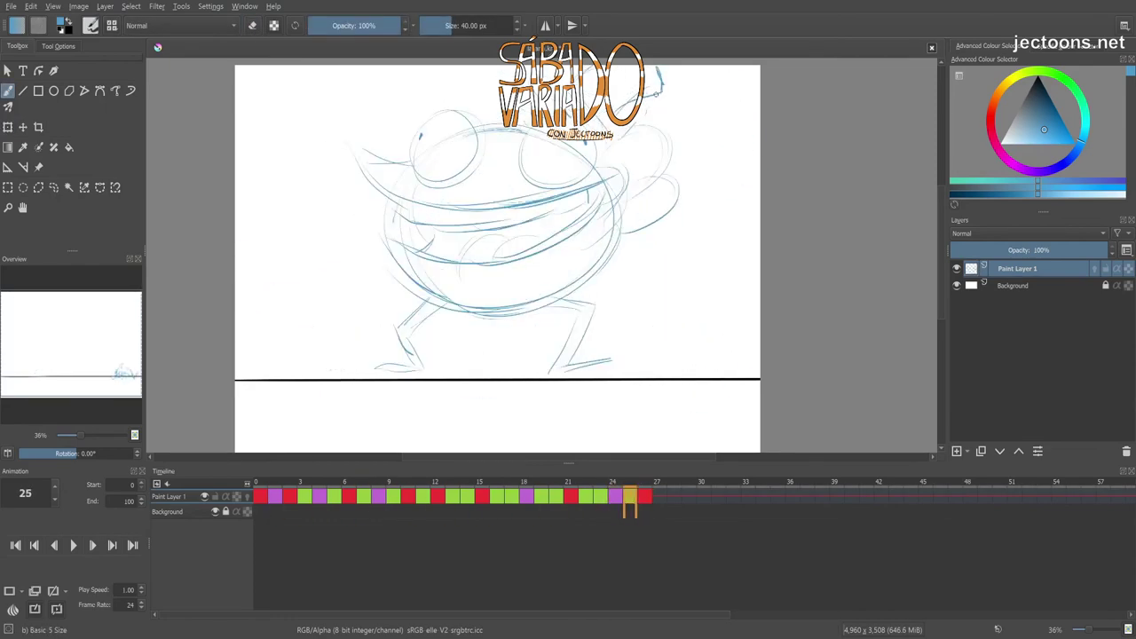
pyautogui.press('Right')
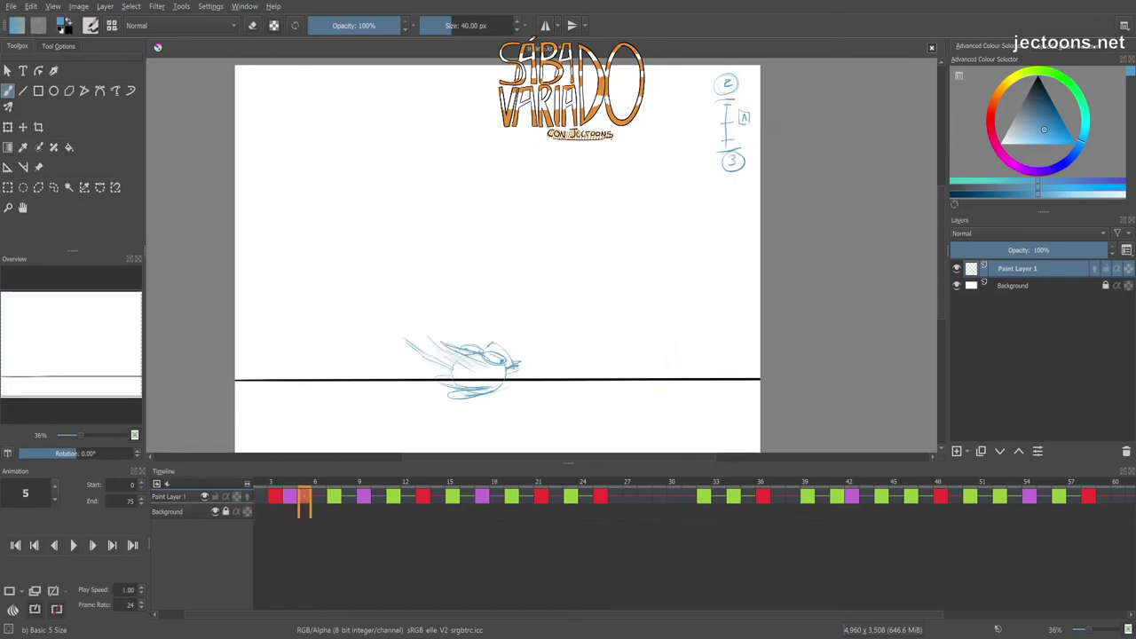
# Play the finished frog animation through and stop it back on frame 0.
pyautogui.press('space')
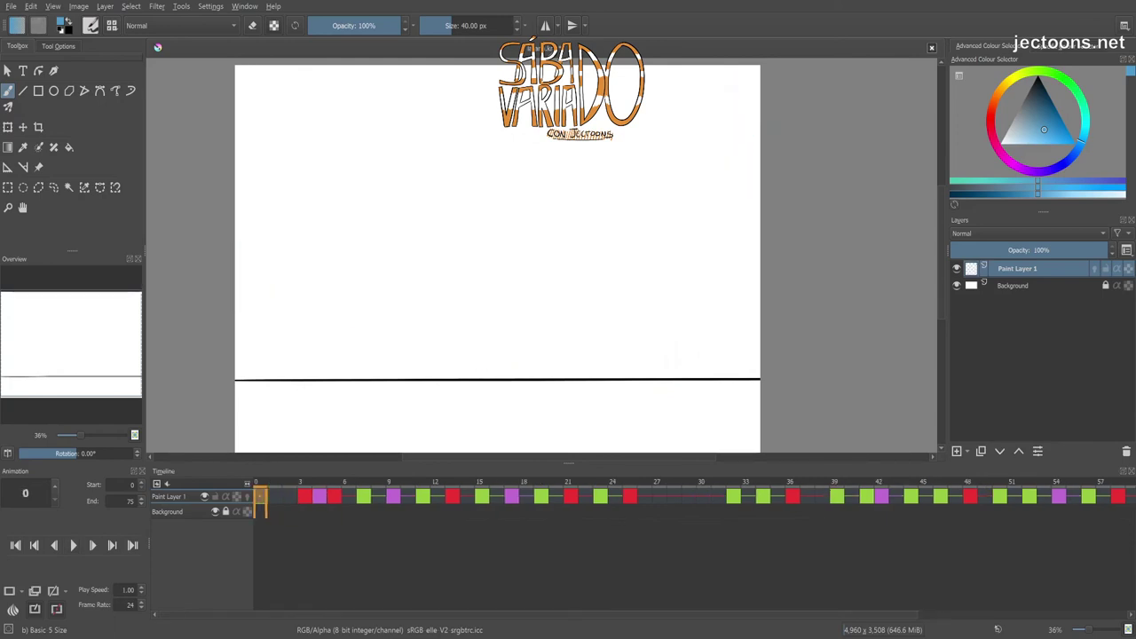
pyautogui.press('space')
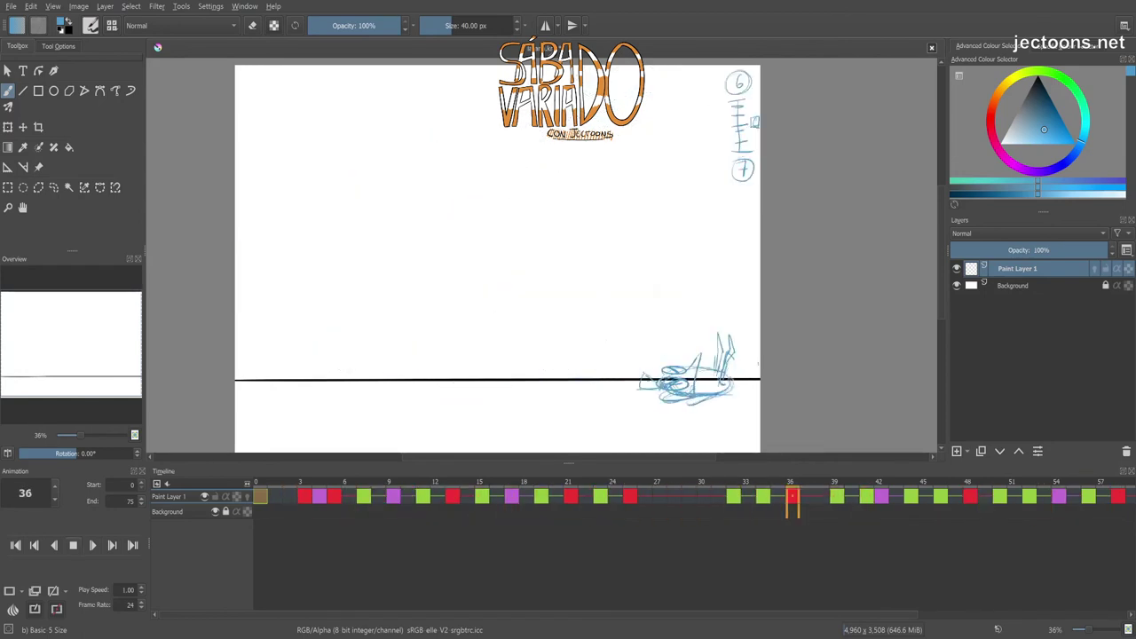
pyautogui.press('space')
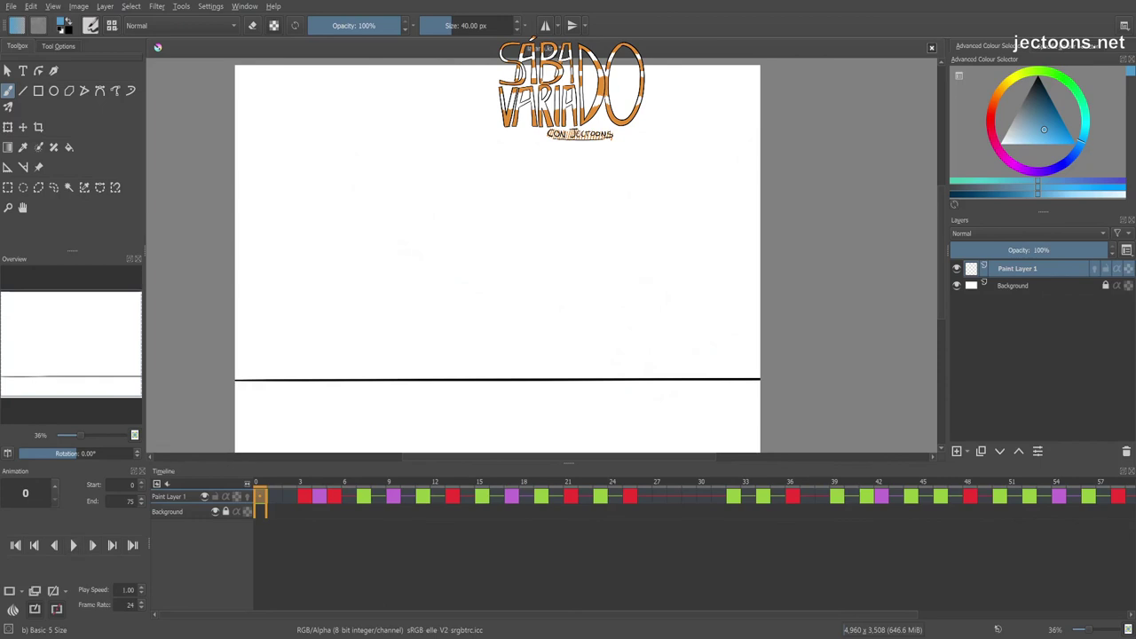